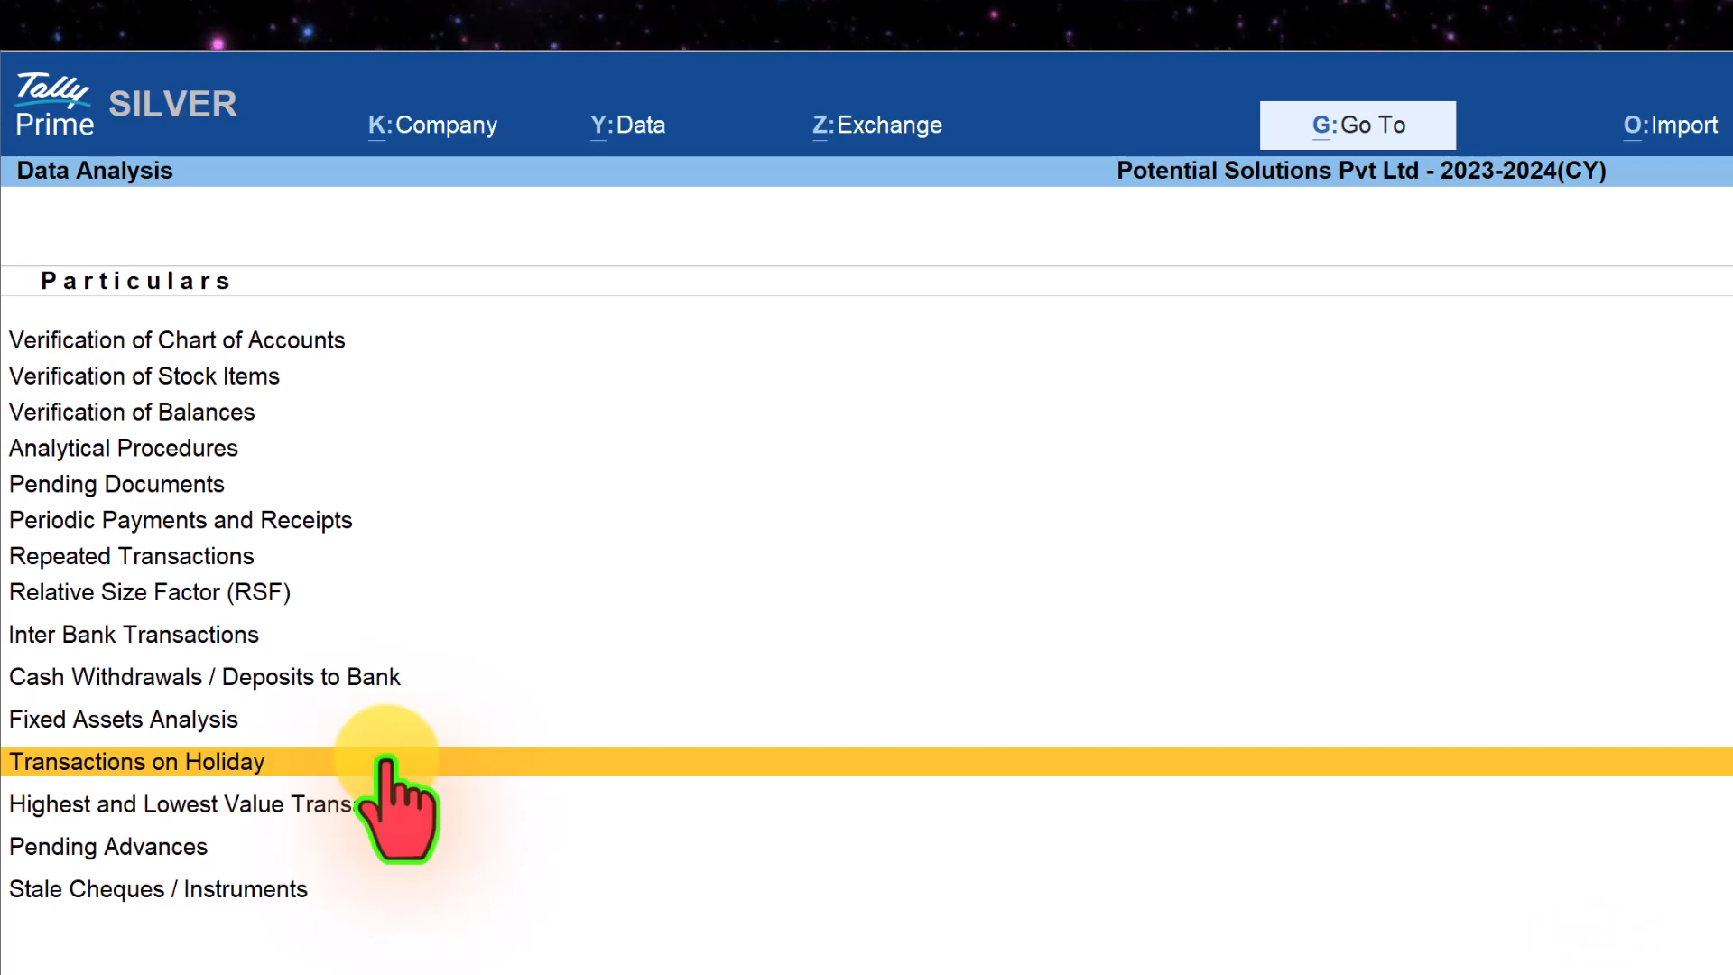
- Open the Transactions on Holiday analysis and set the weekly offs in its holiday configuration to Saturday and Sunday
left_click(379, 763)
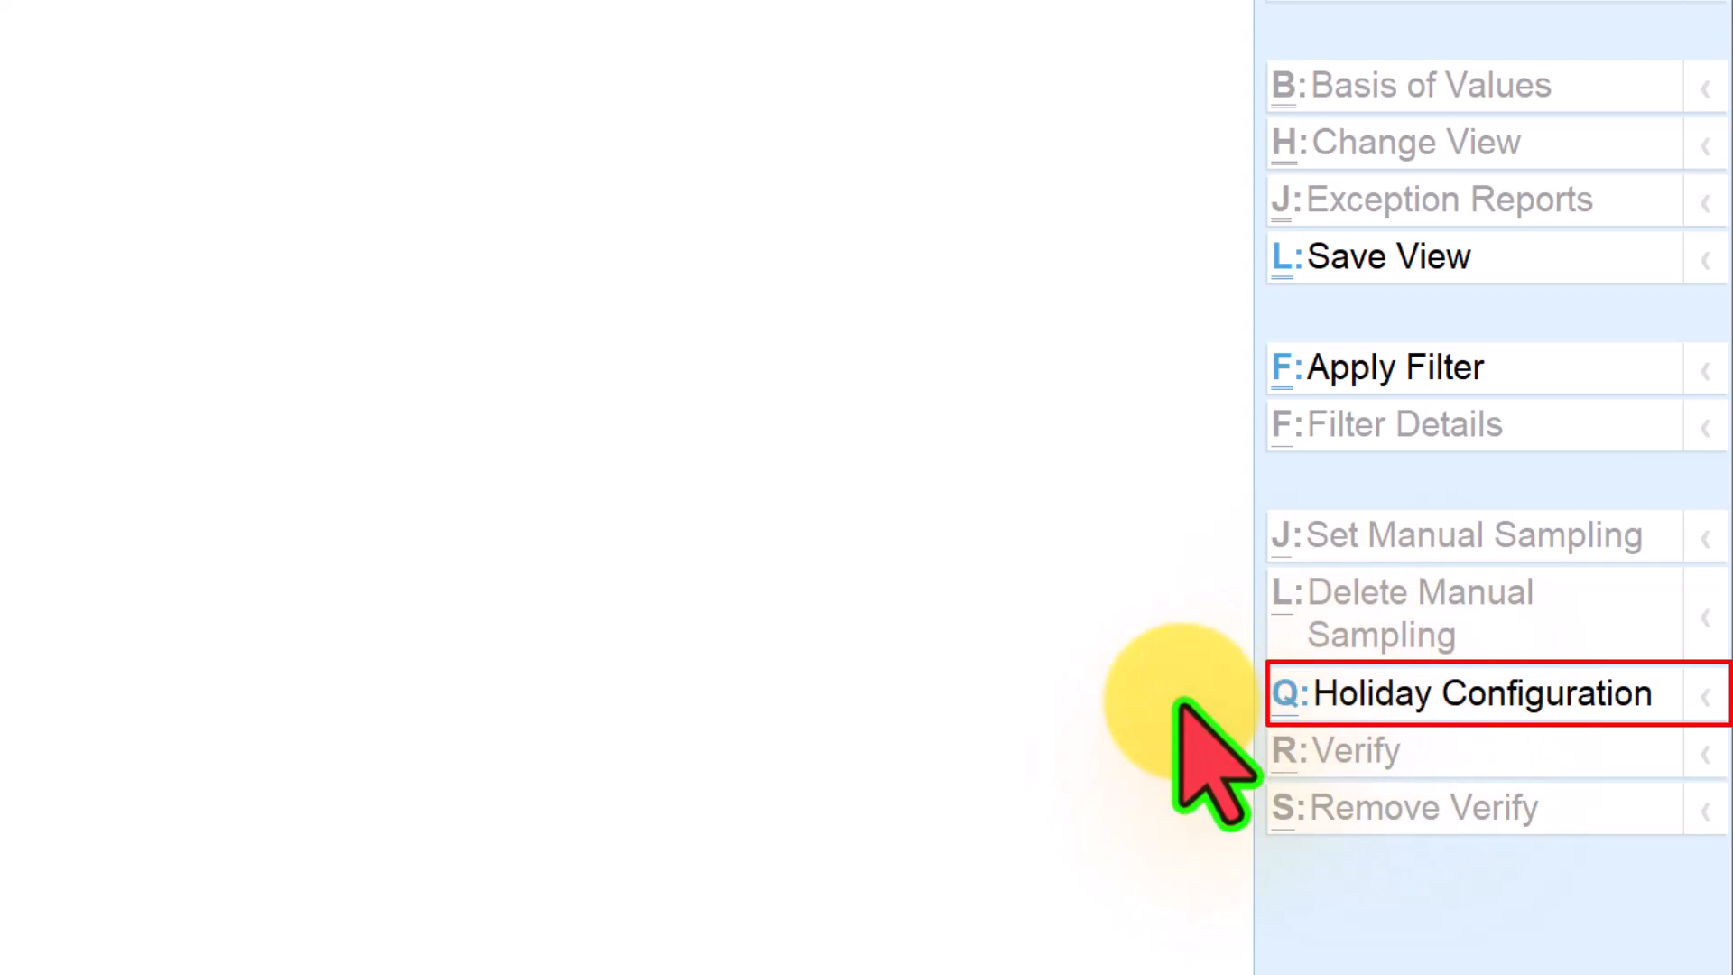
left_click(1475, 697)
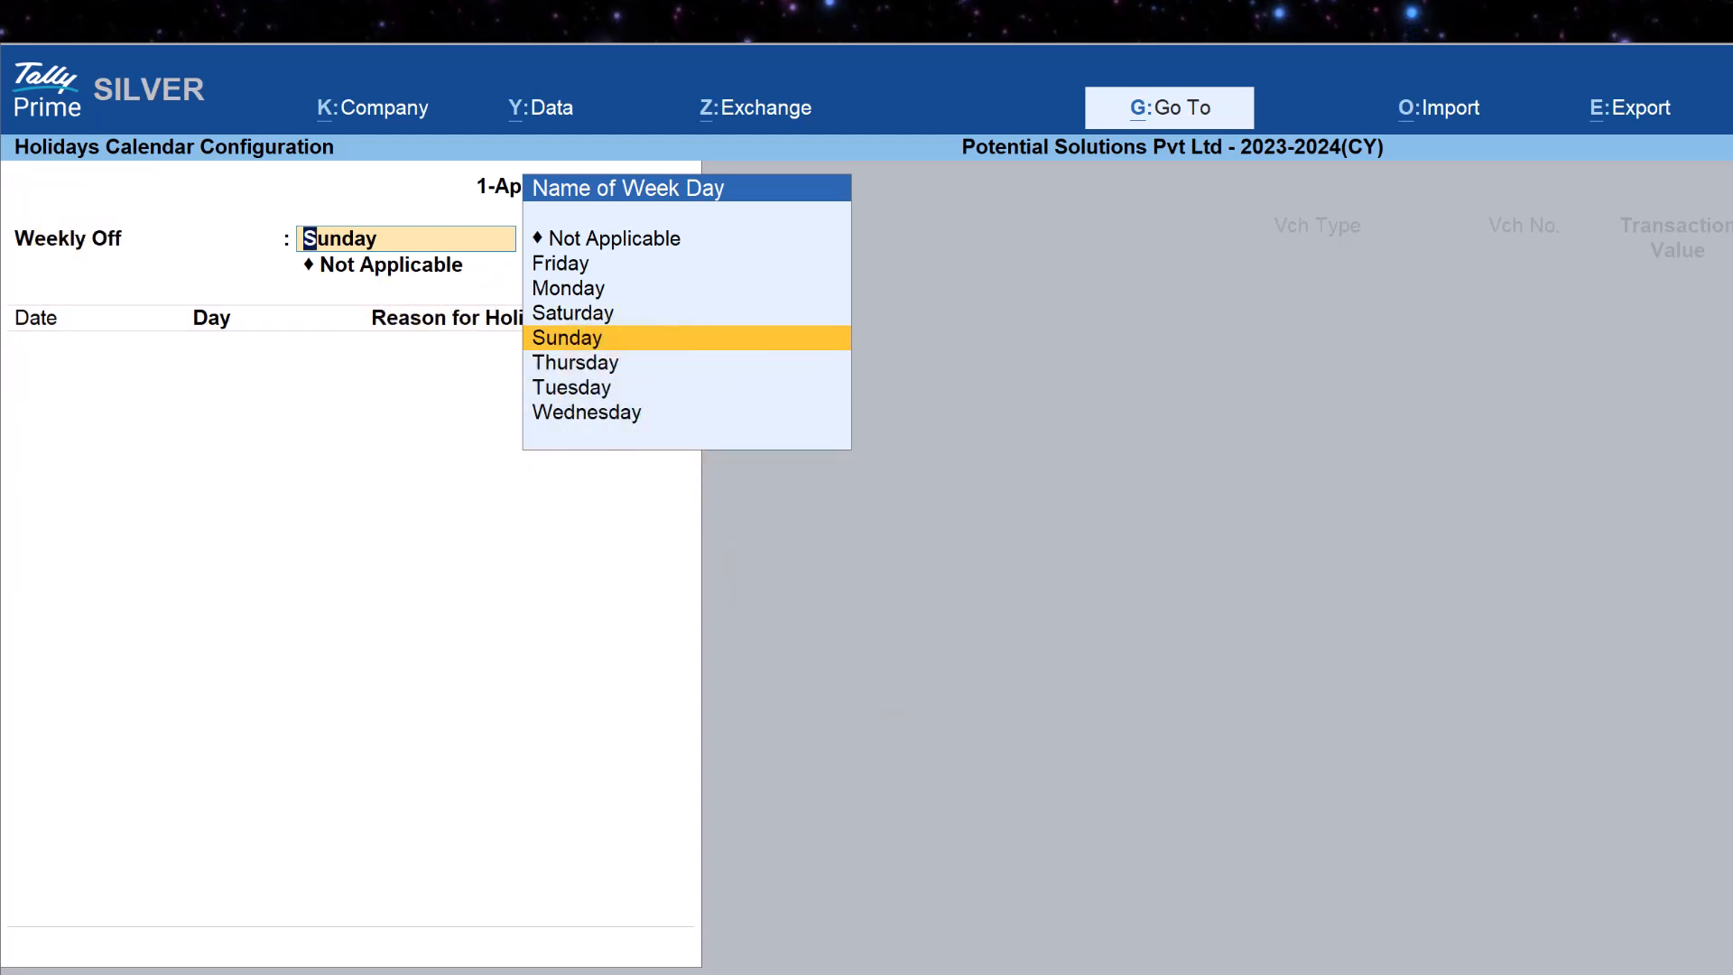
key("Down")
key("Up")
key("Up")
key("Return")
key("Down")
key("Down")
key("Down")
key("Return")
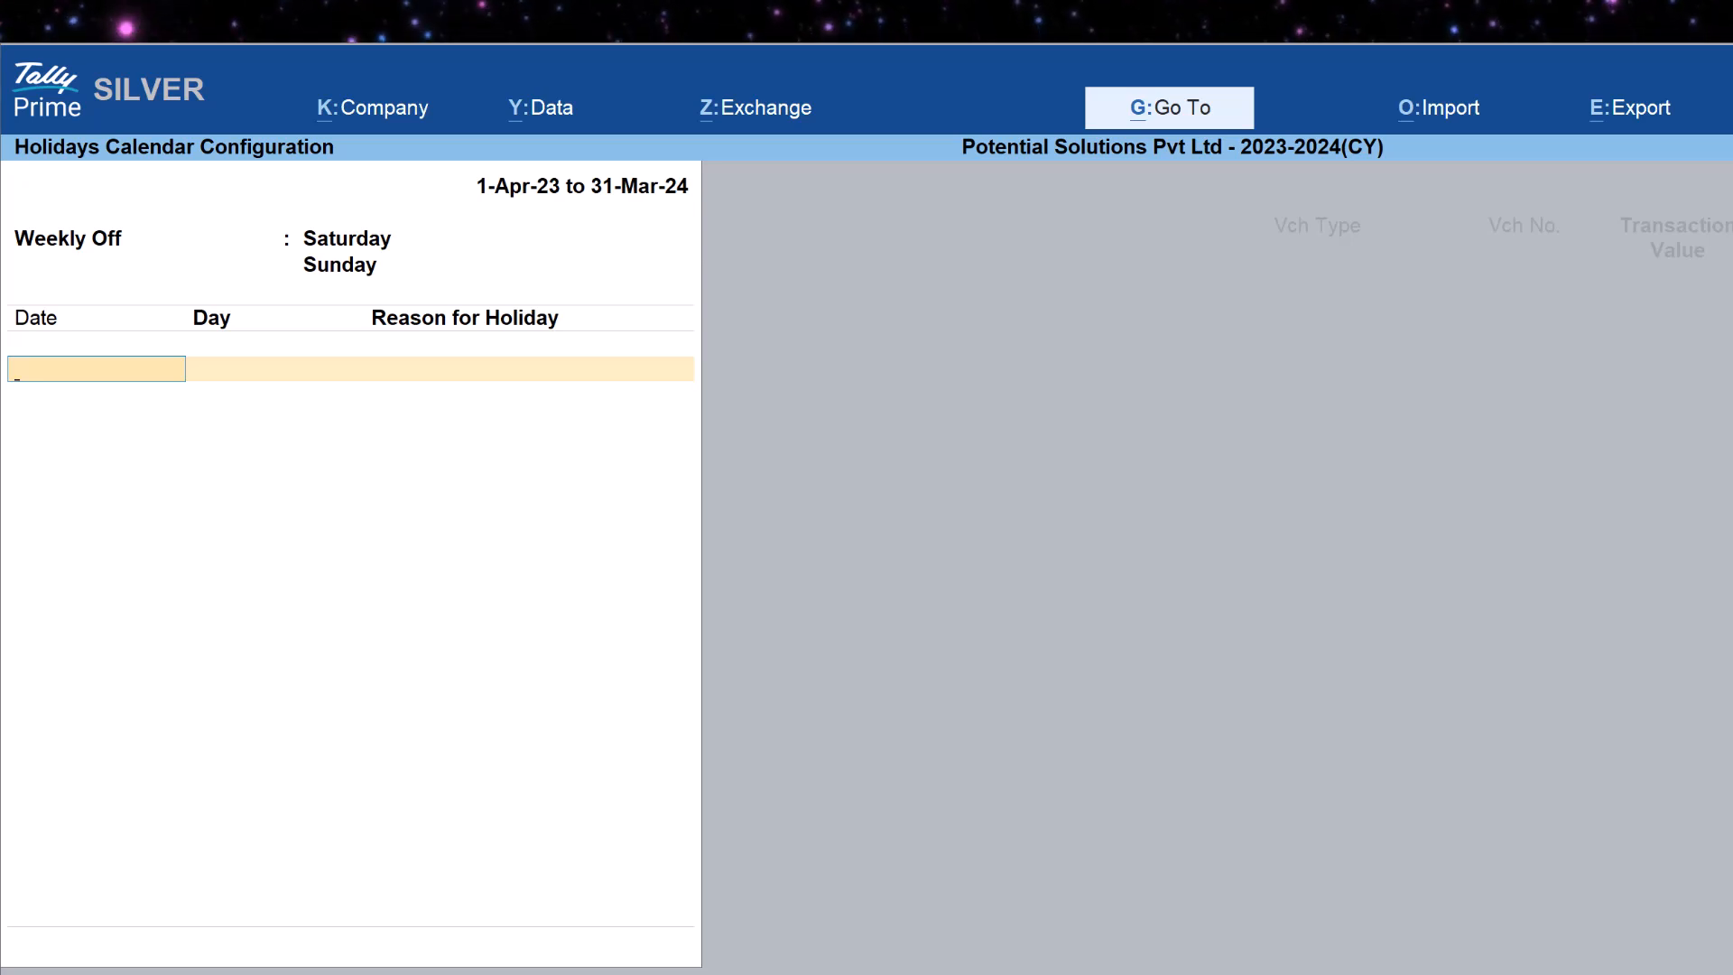
- Add 26-Jan-24 to the holiday calendar with the reason Republic Day
type("26-1")
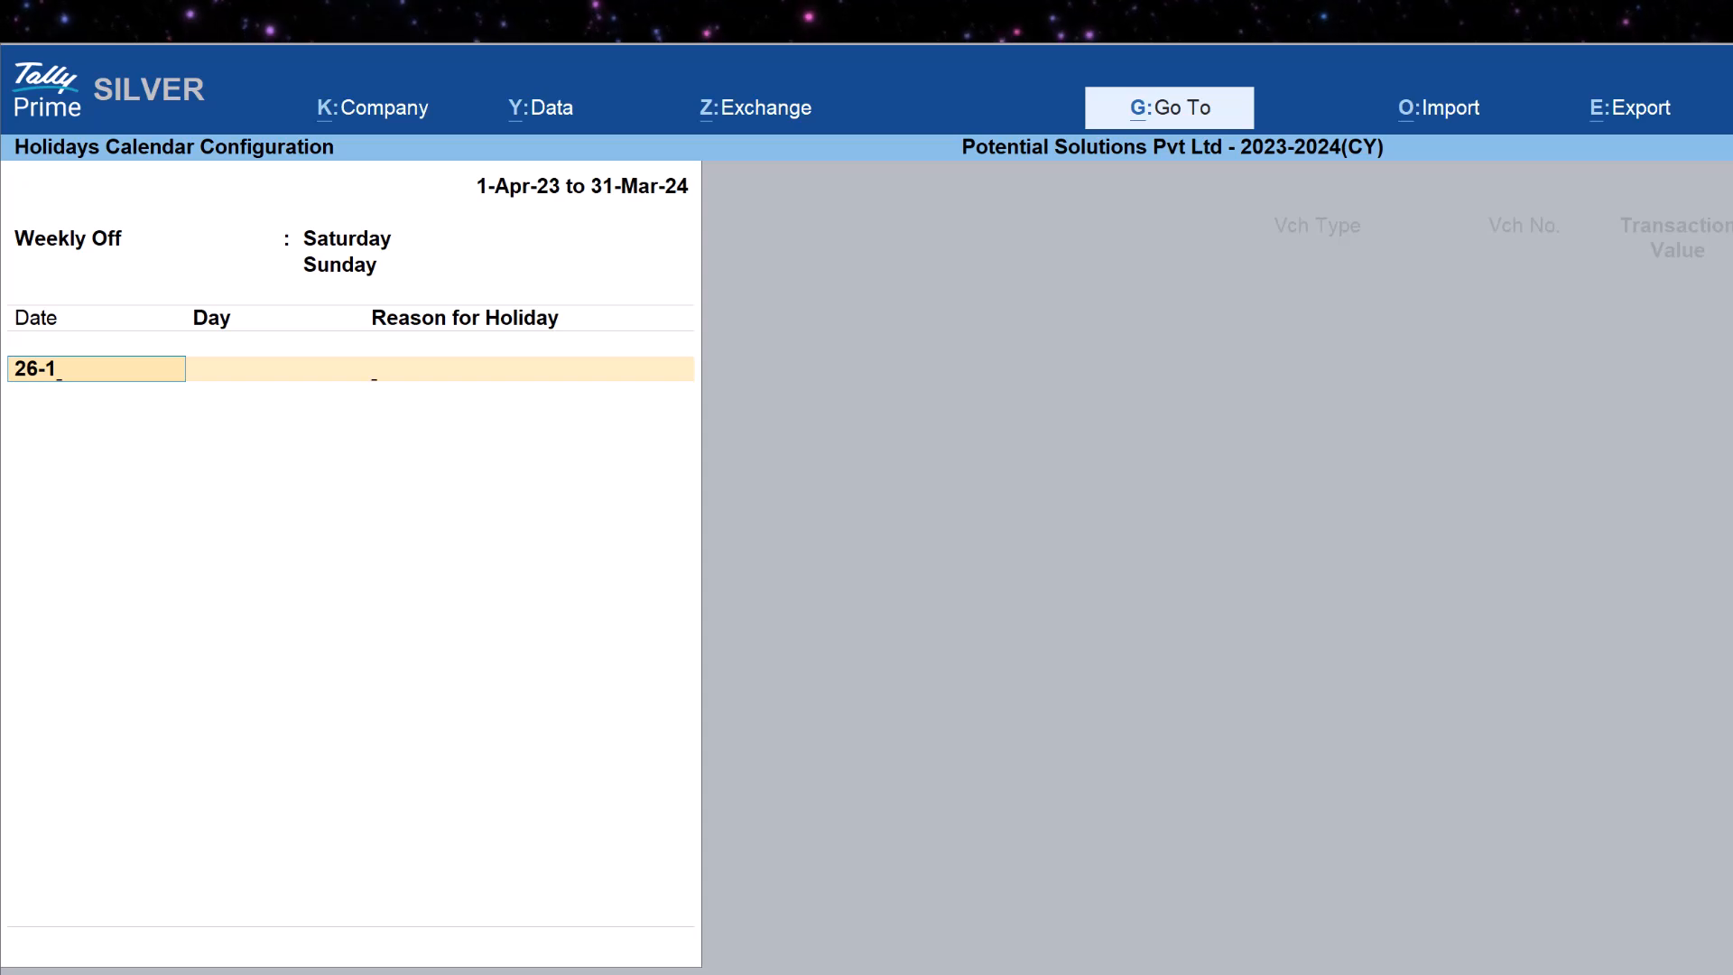
key("Return")
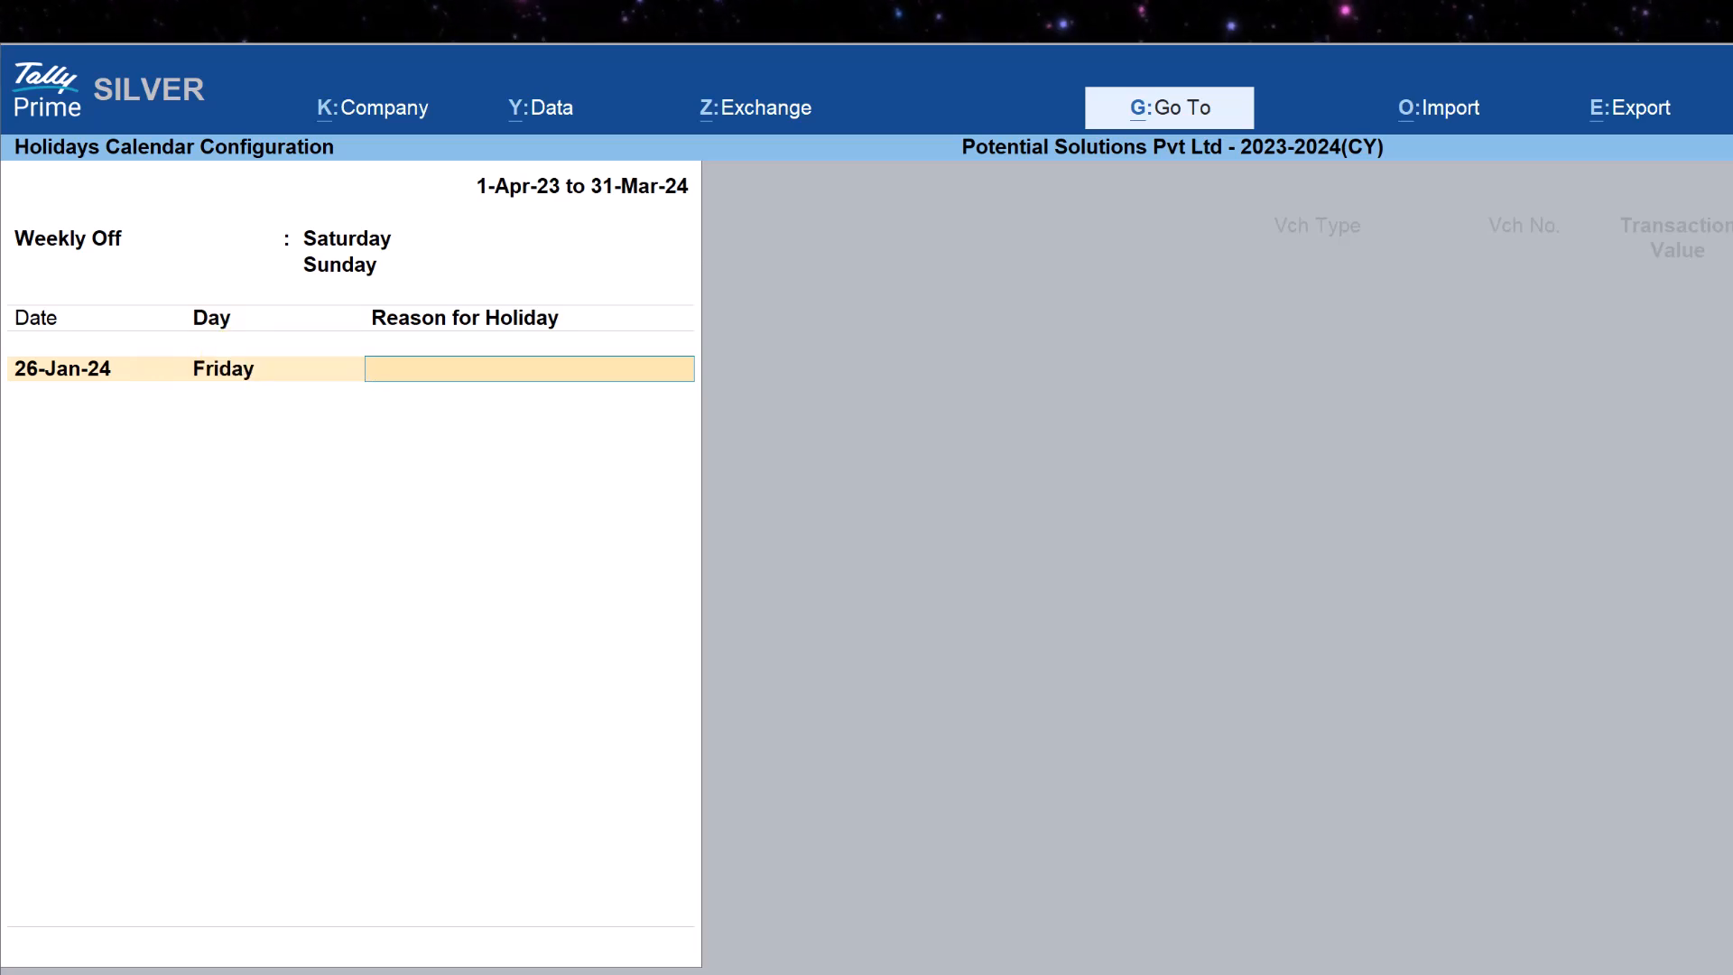
type("Republic Day")
key("Return")
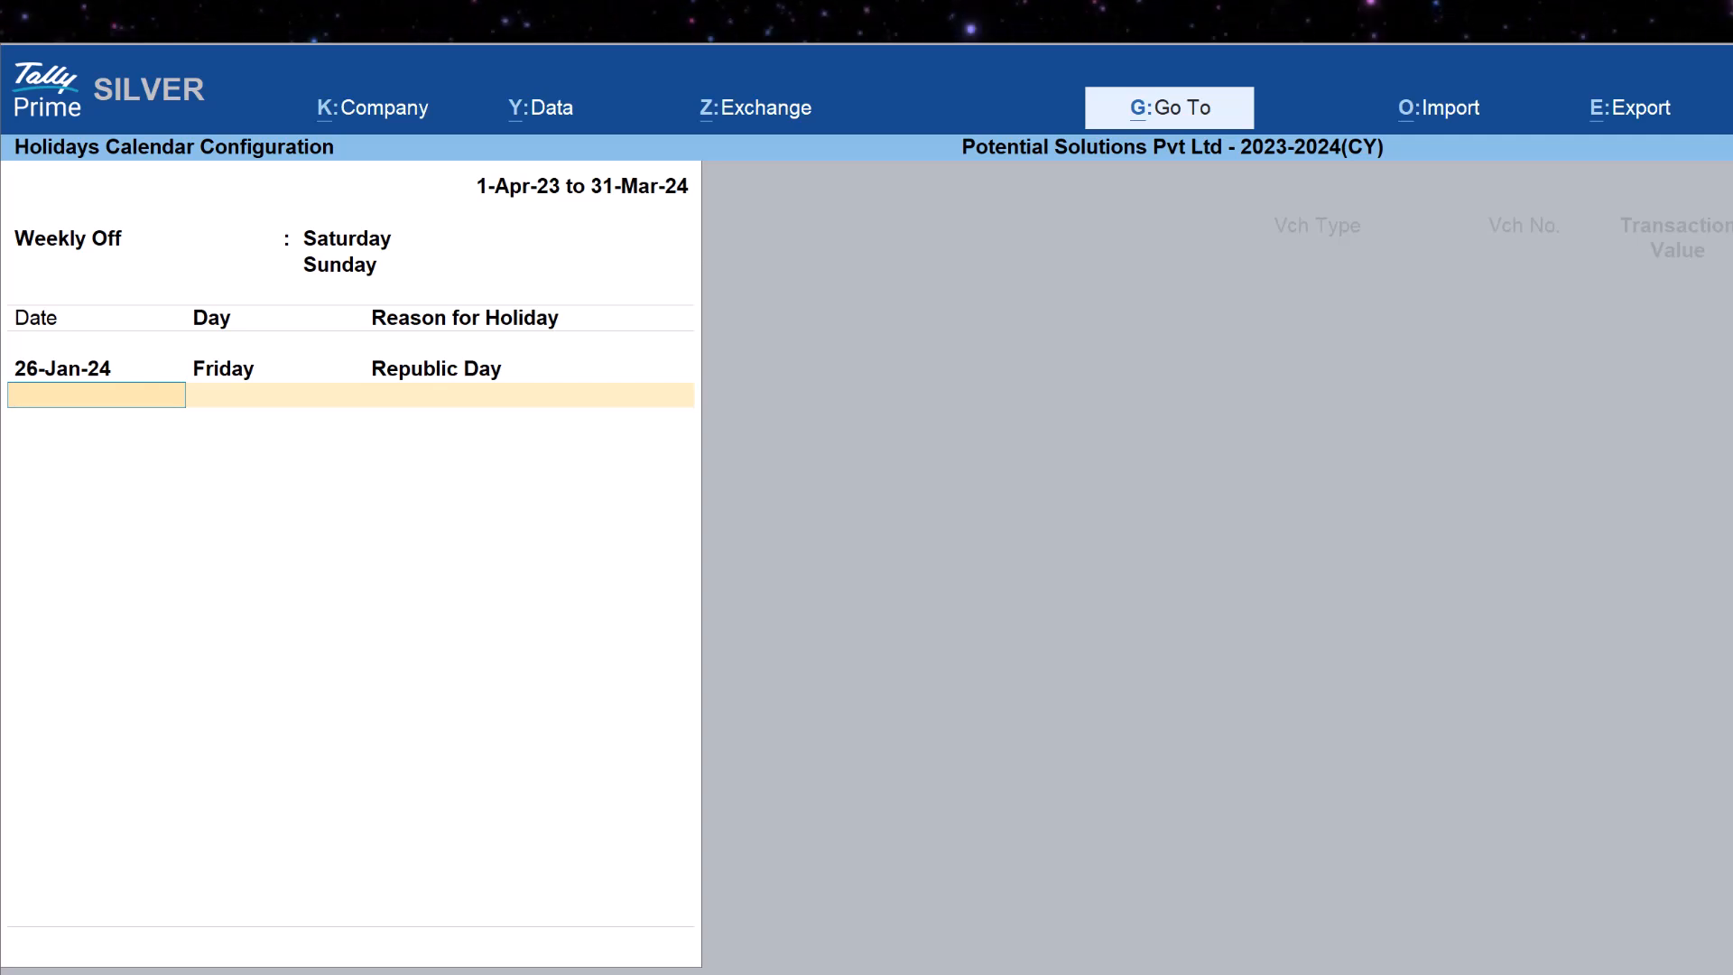
- Add the holidays 1-May-23 May Day, 15-Aug-23 Independence Day and 2-Oct-23 Gandhi Jayanthi, and save the calendar
type("1-May-23 May Day 15-Aug-23 ")
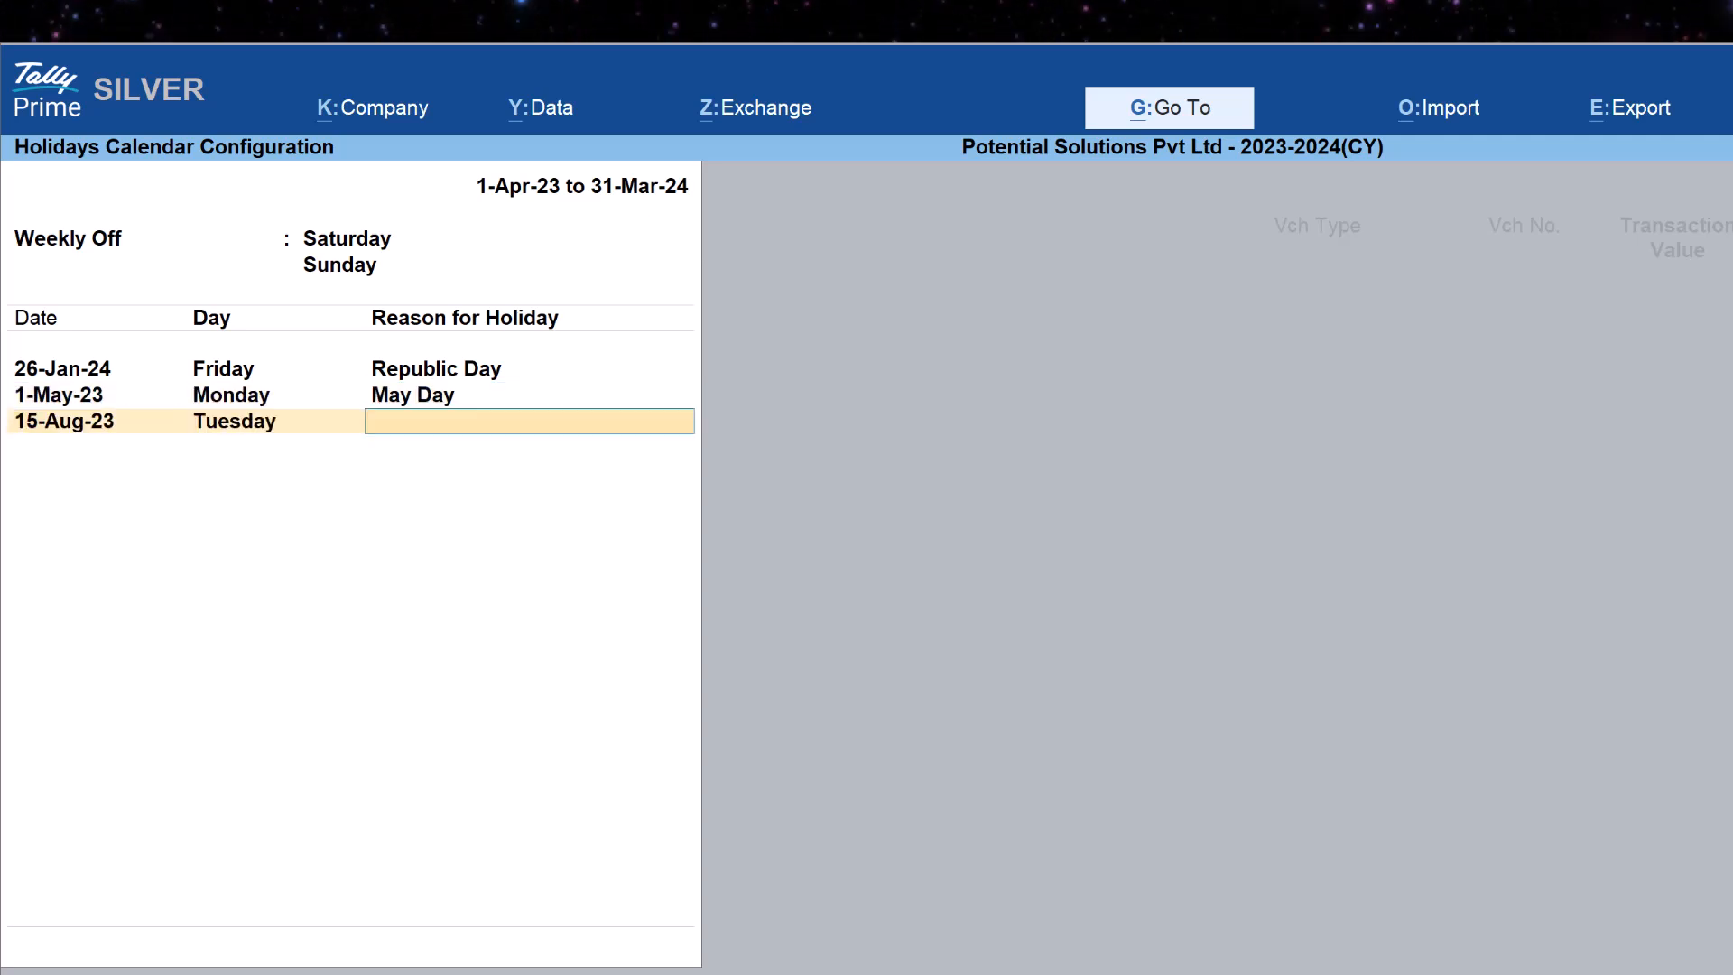
type("Independence Day 2-Oct-23 Gandhi Jayanthi")
key("Return")
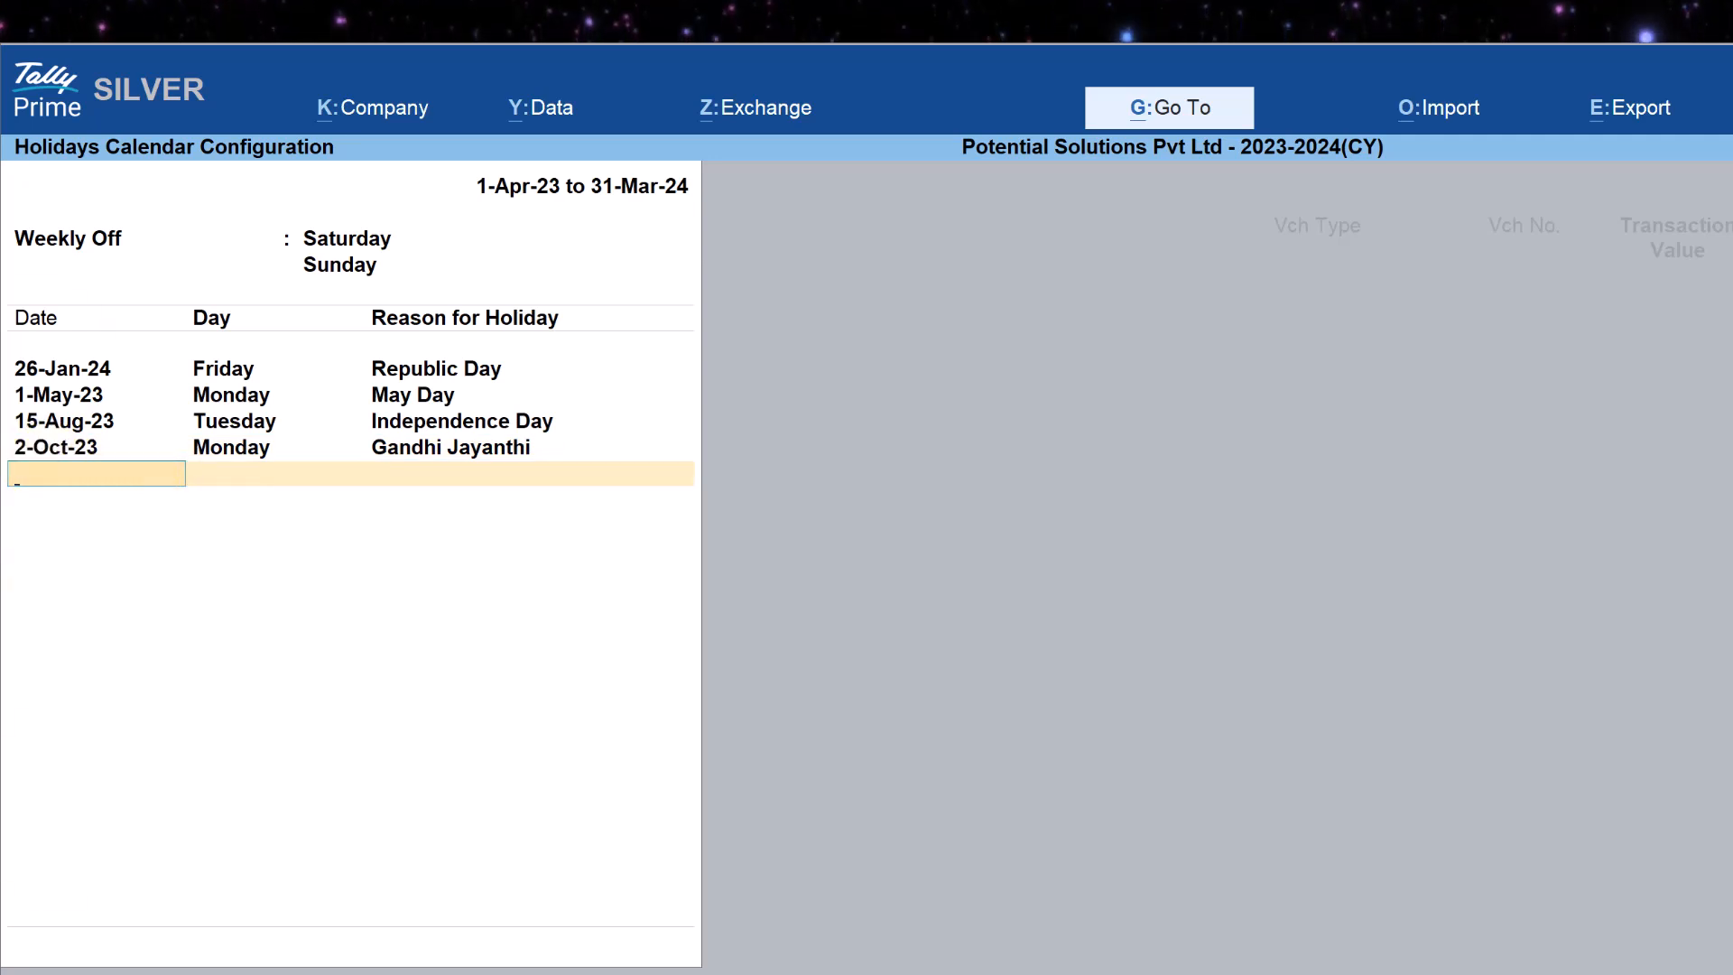
key("Return")
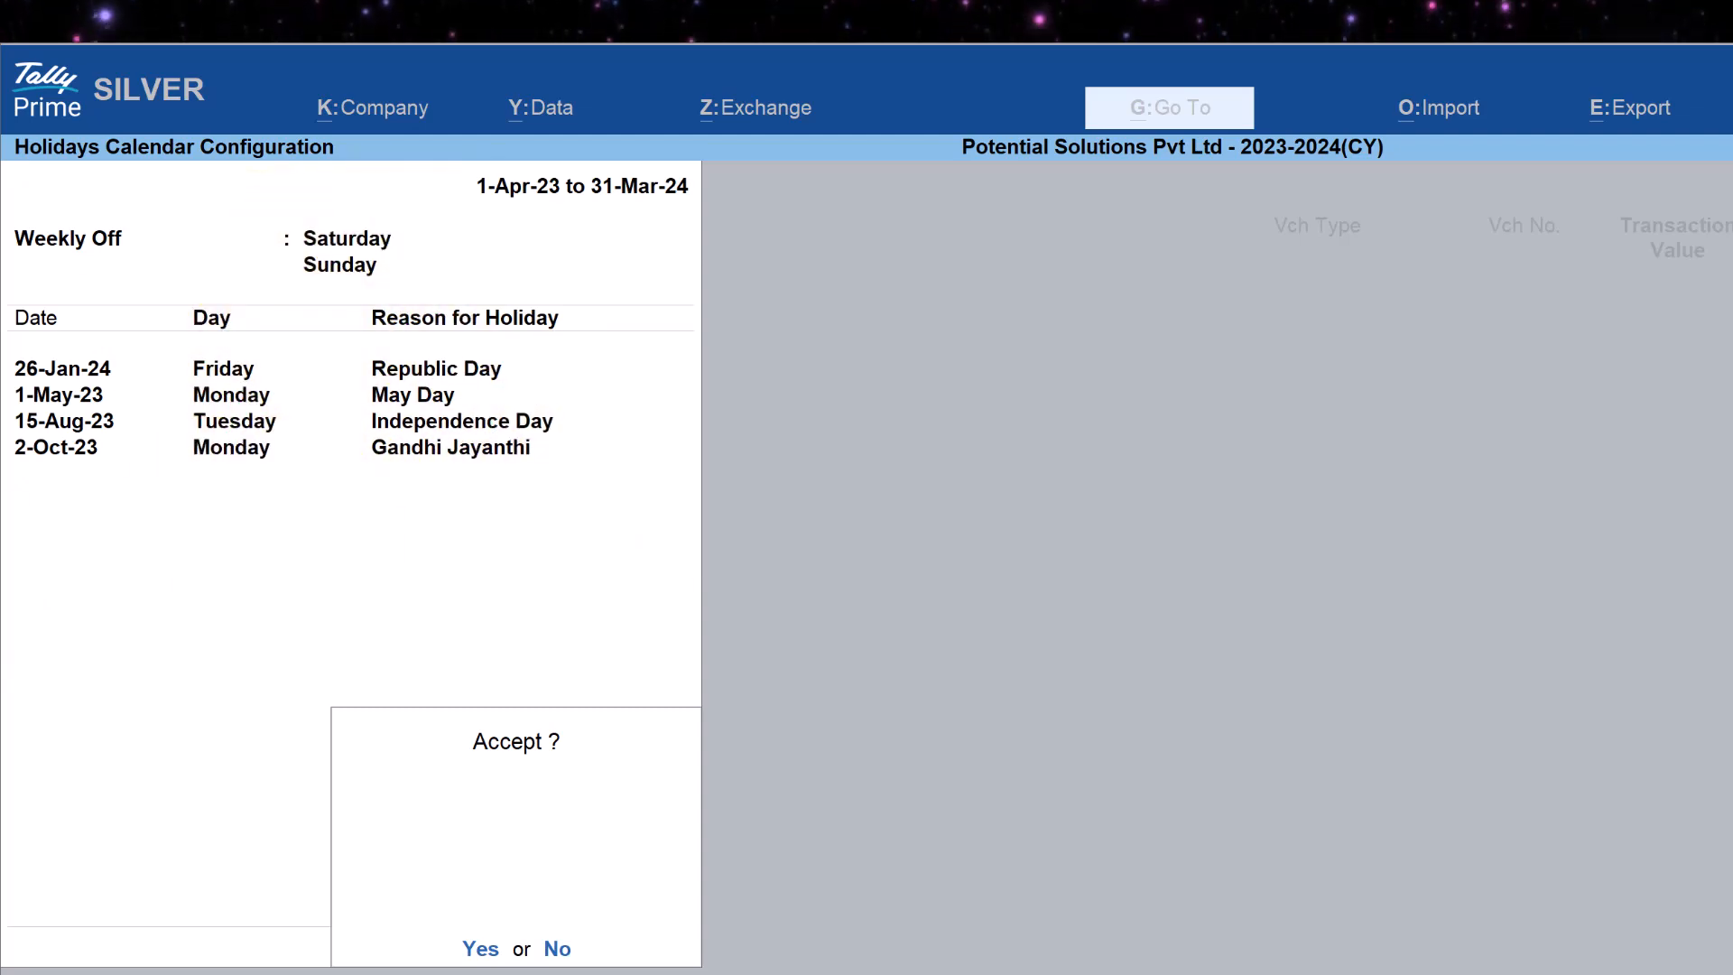
key("Return")
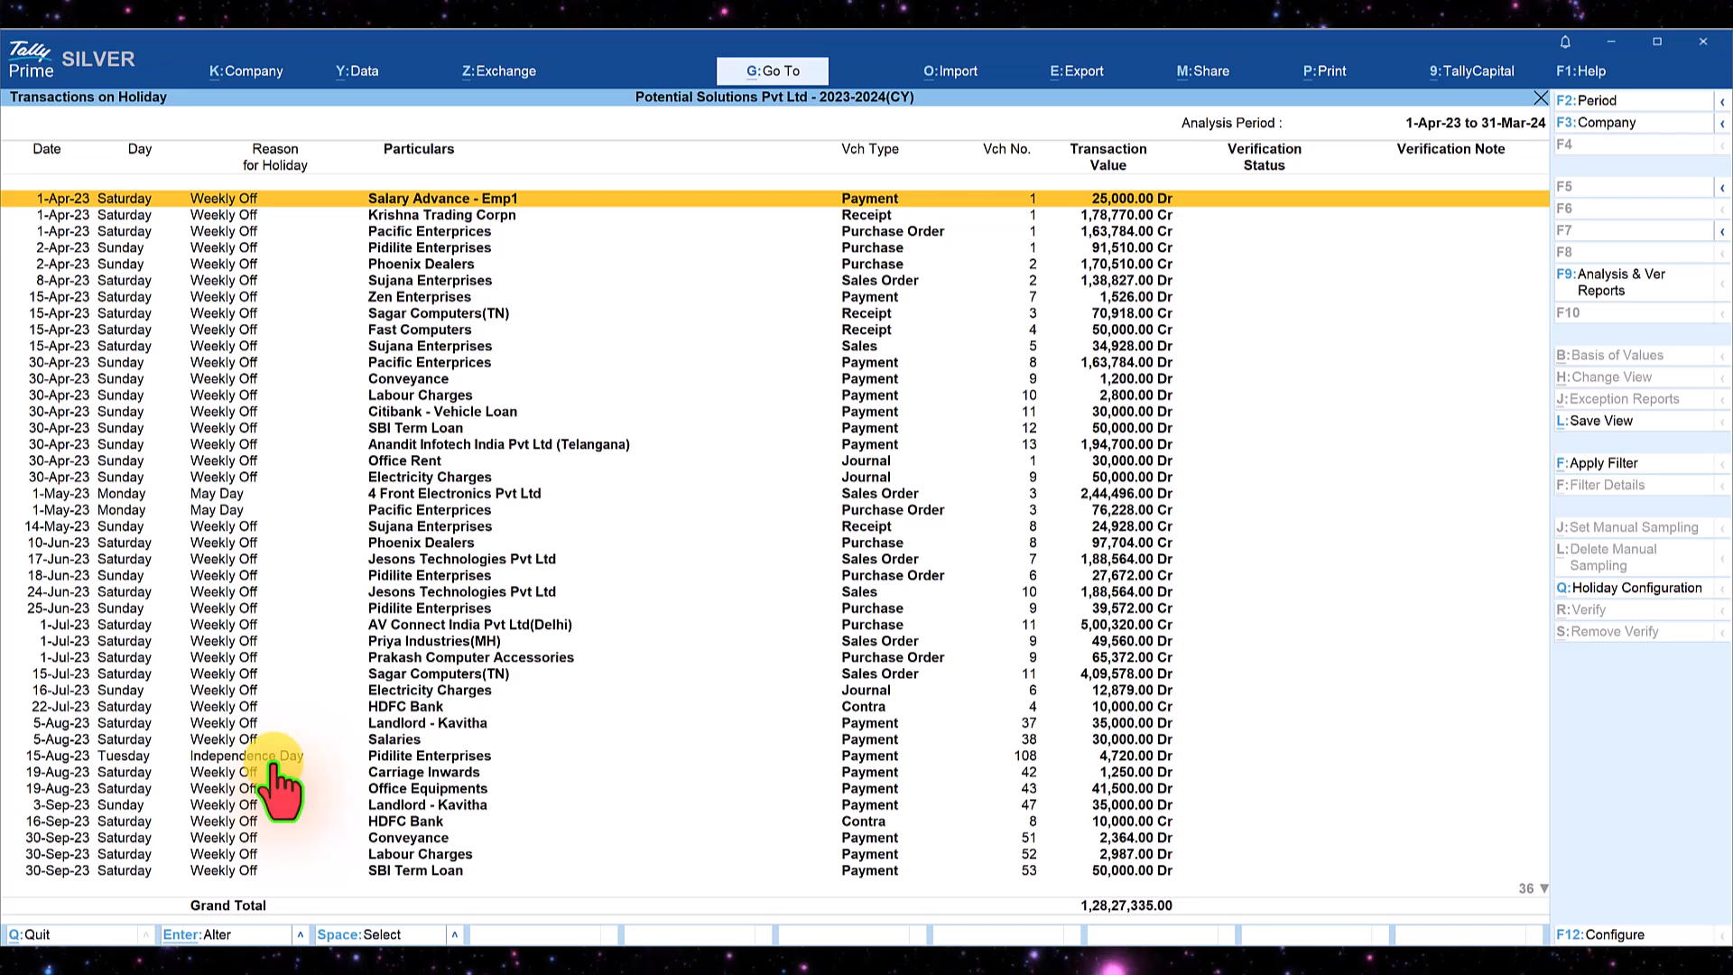
- Examine the dates, days and holiday reasons of the listed transactions, including the Independence Day and May Day entries
left_click(144, 757)
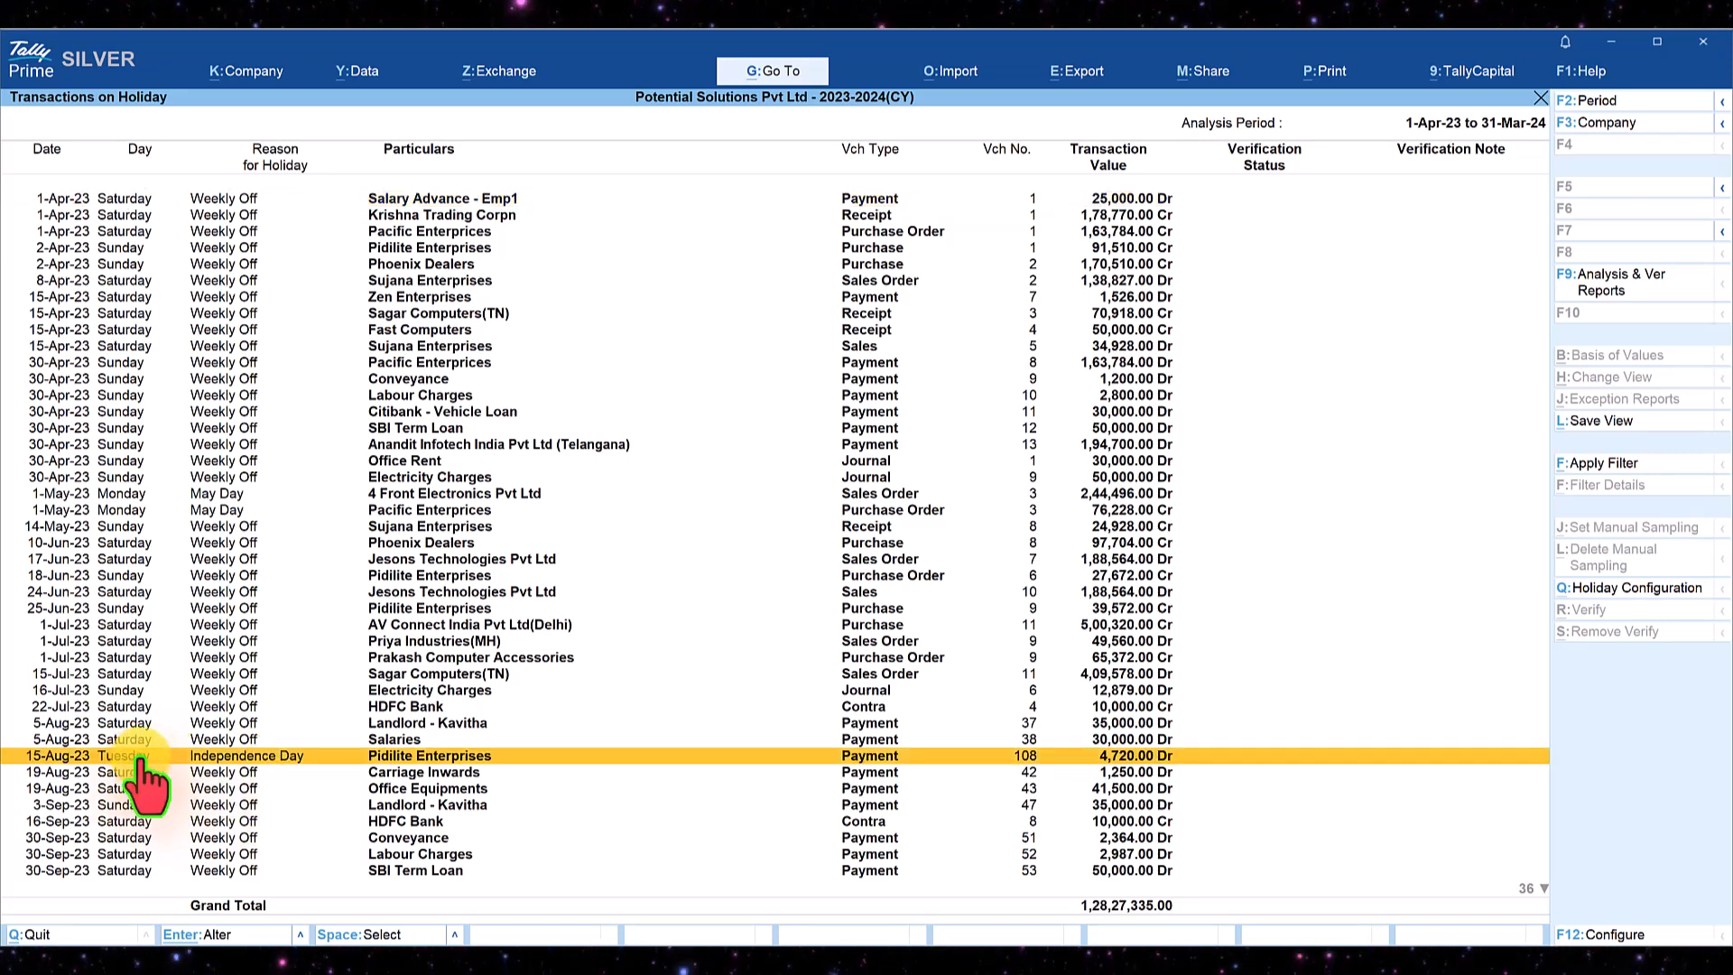
left_click(224, 496)
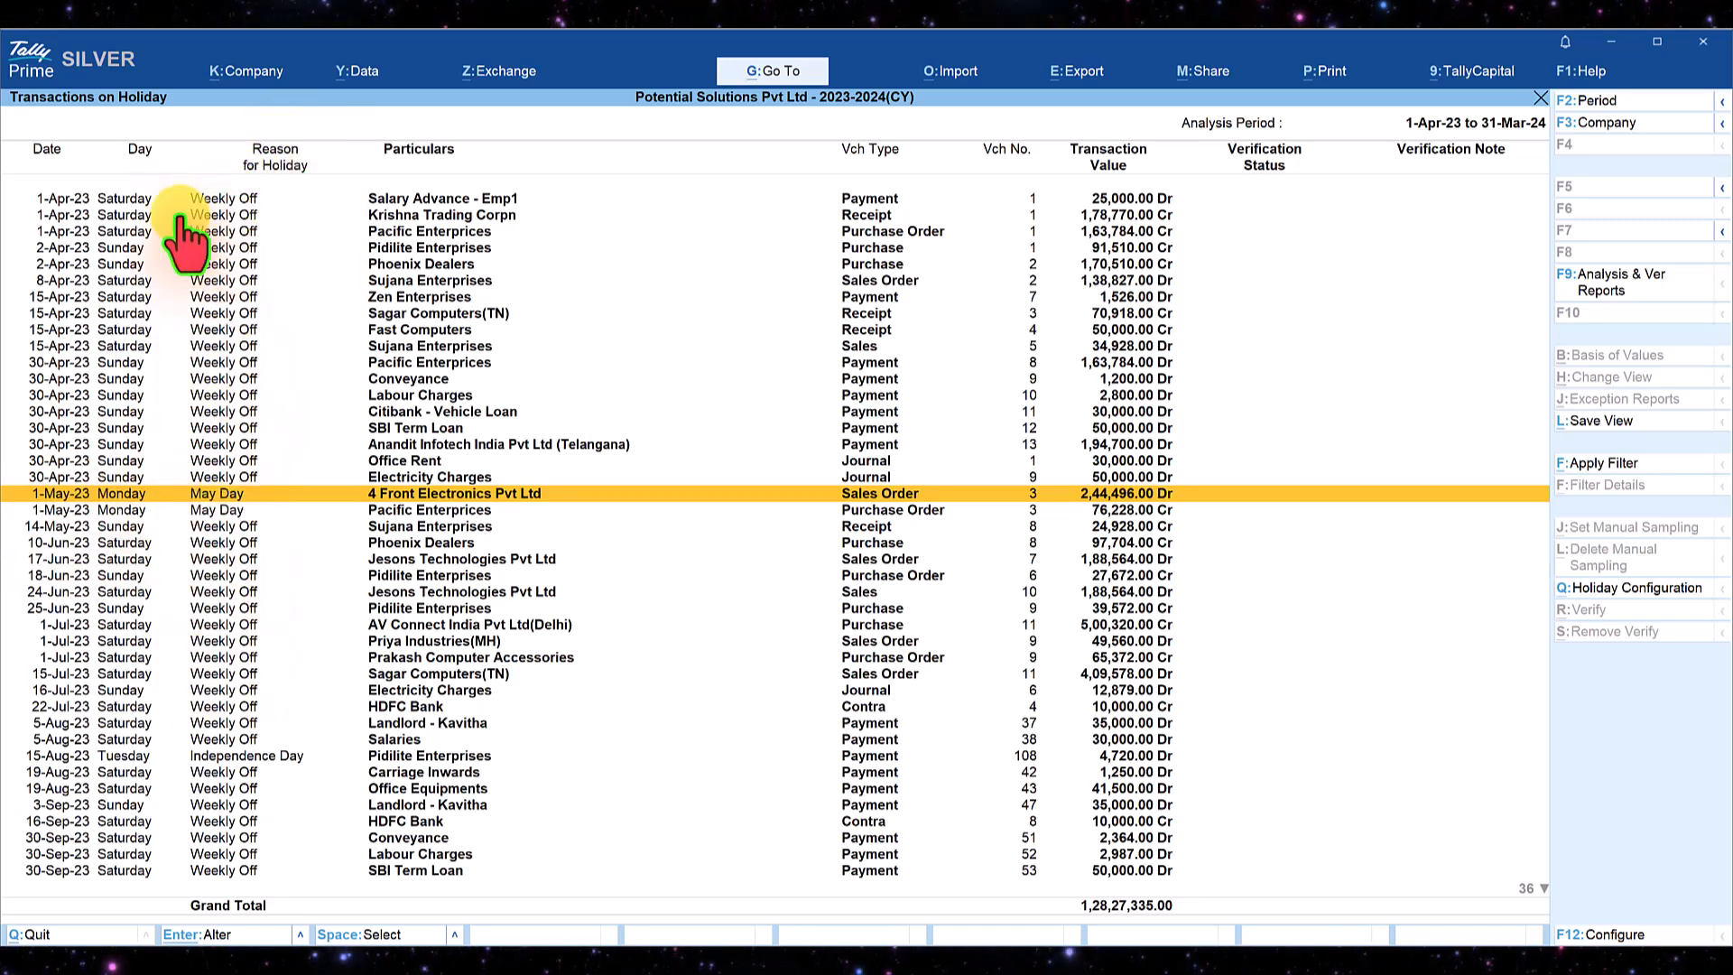
scroll(187, 650, "down", 10)
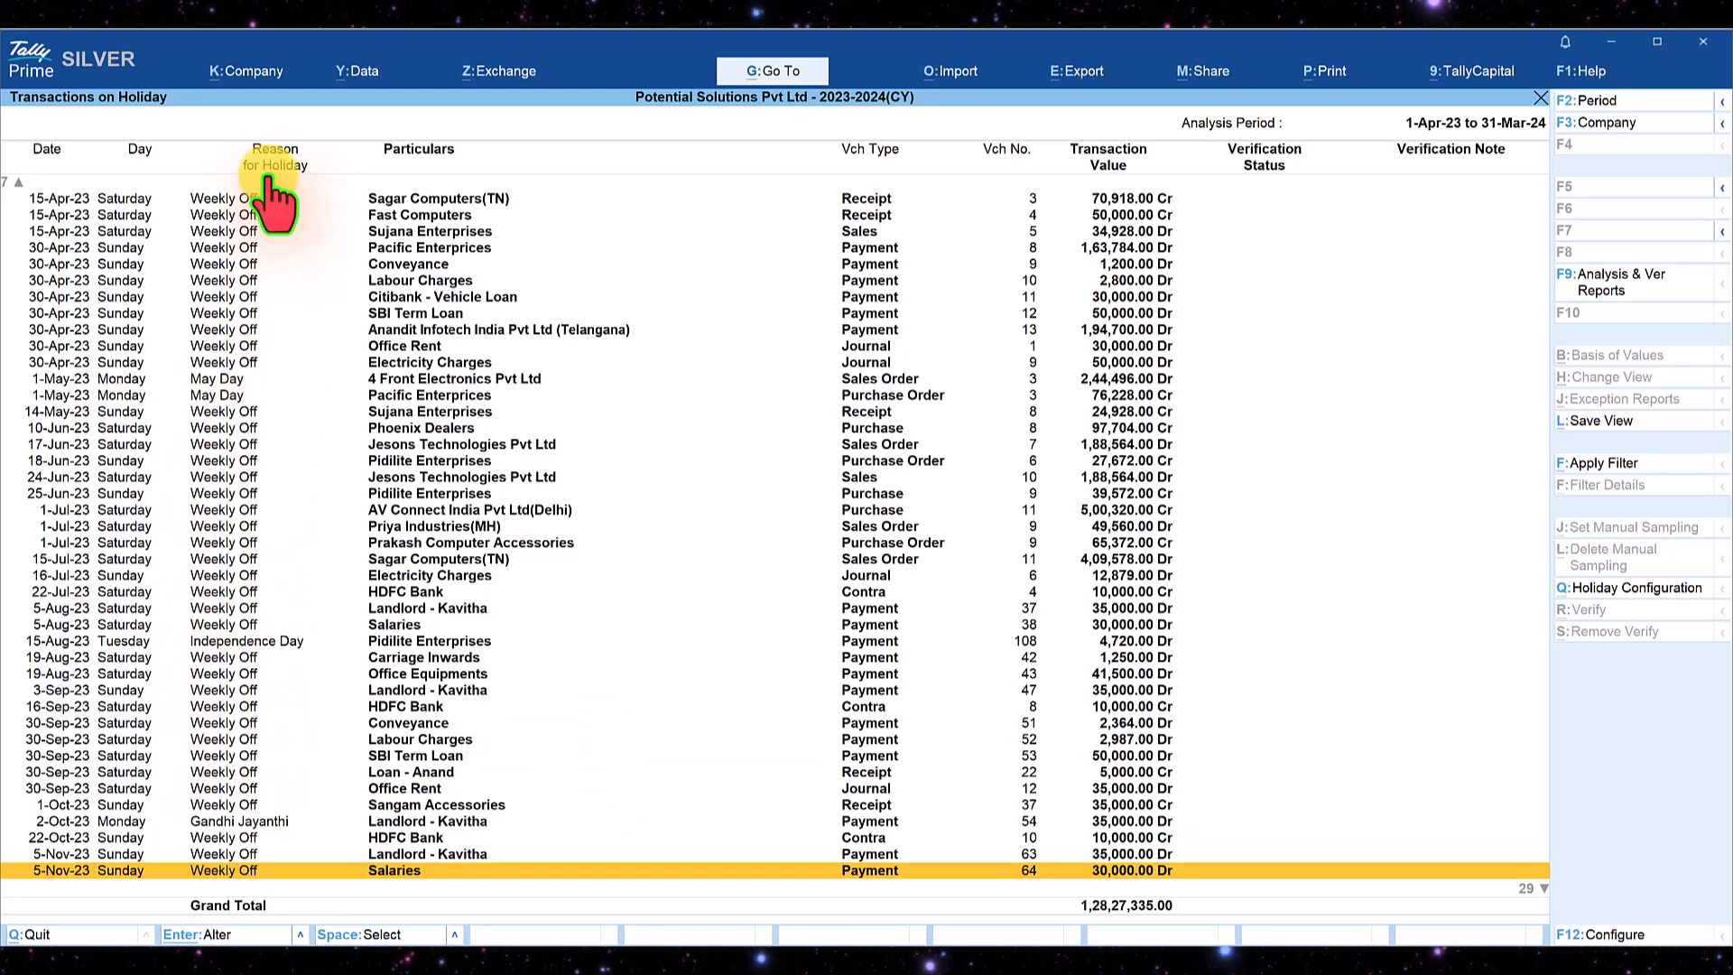
scroll(262, 623, "up", 7)
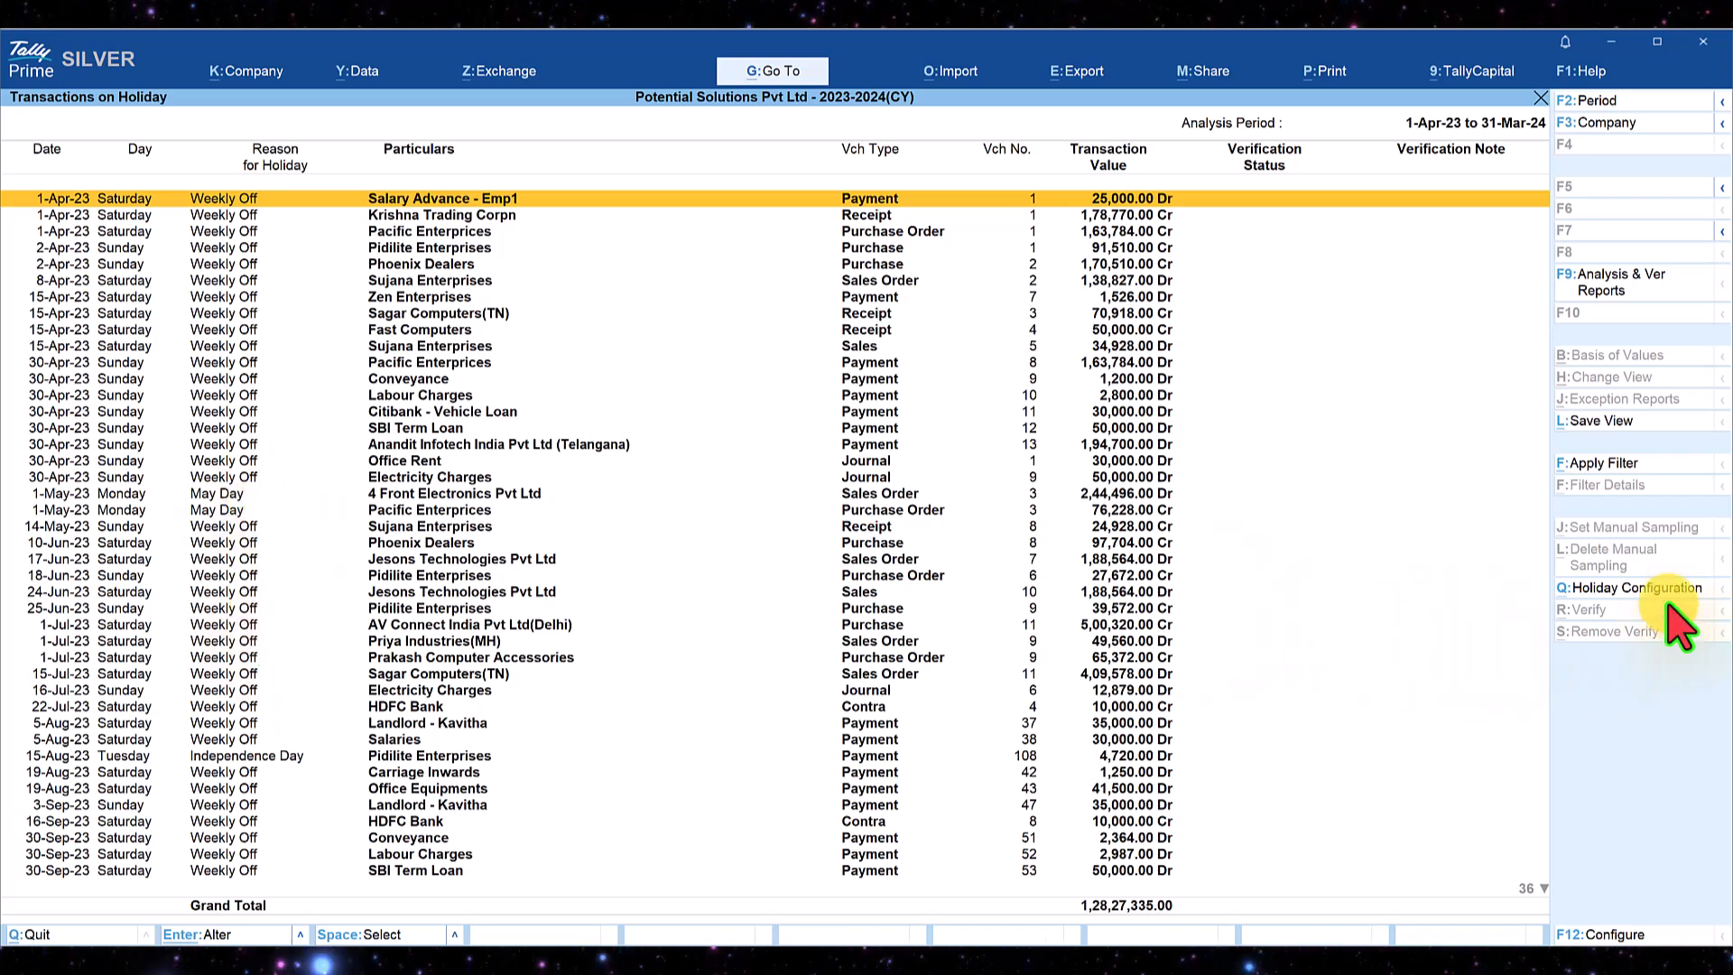
- Remove the 1-May-23 May Day entry in the holiday configuration, and quit without saving
left_click(1644, 587)
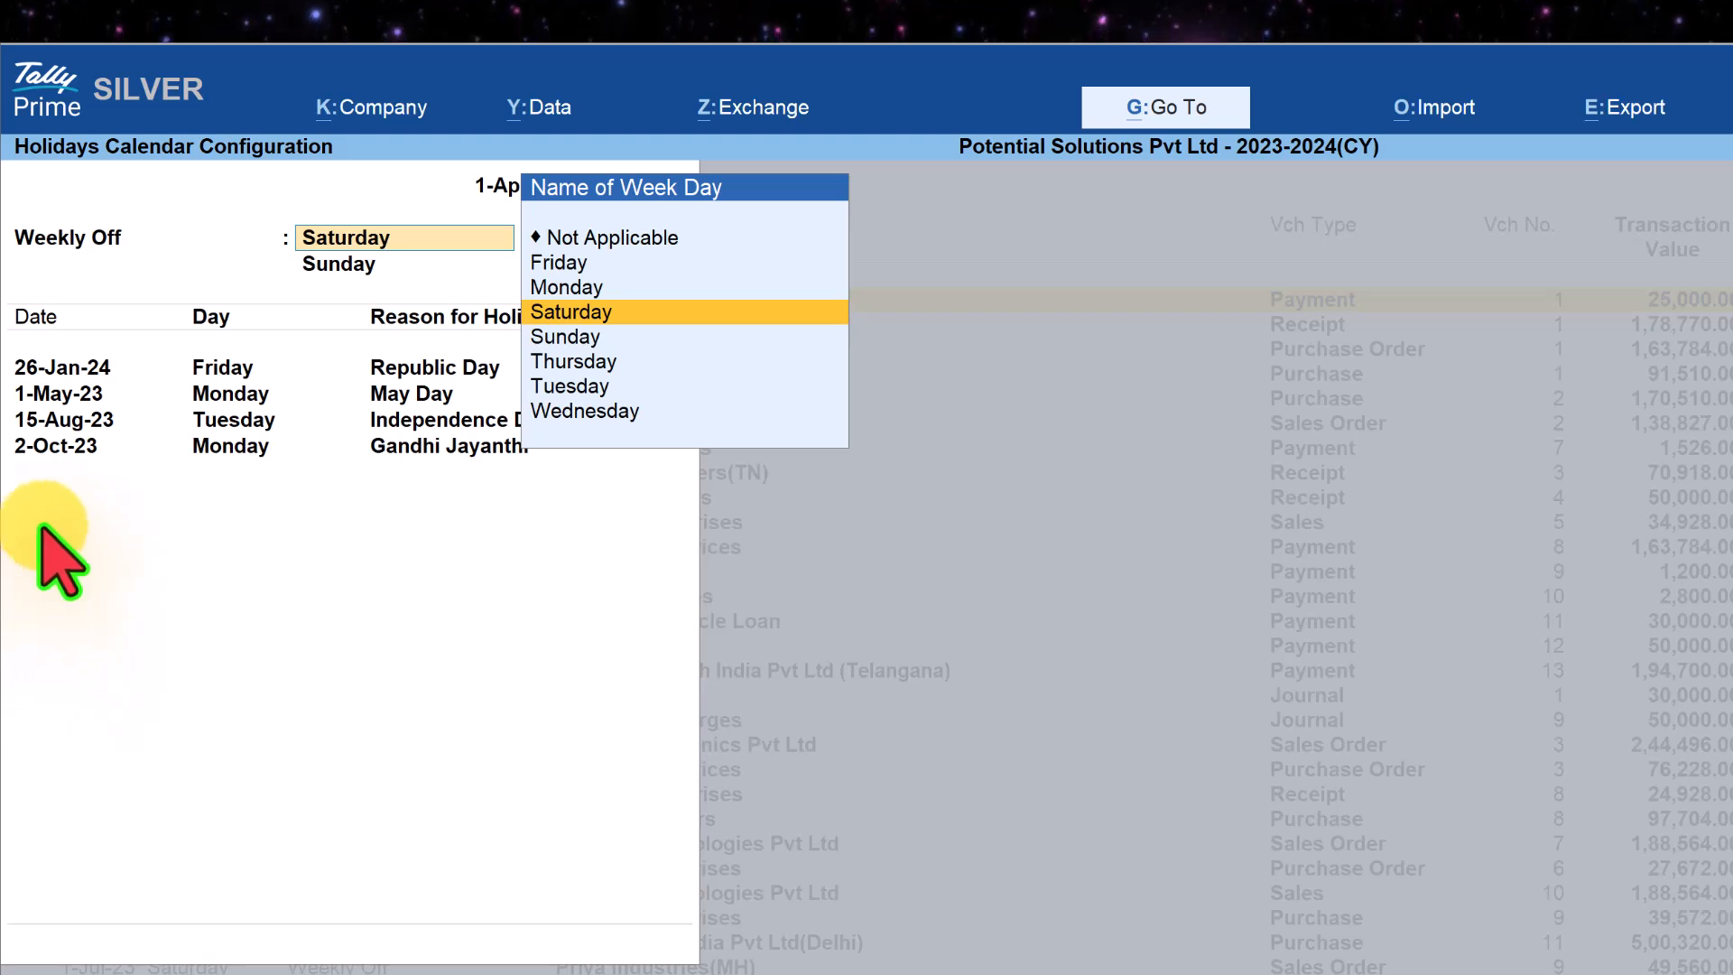
left_click(59, 394)
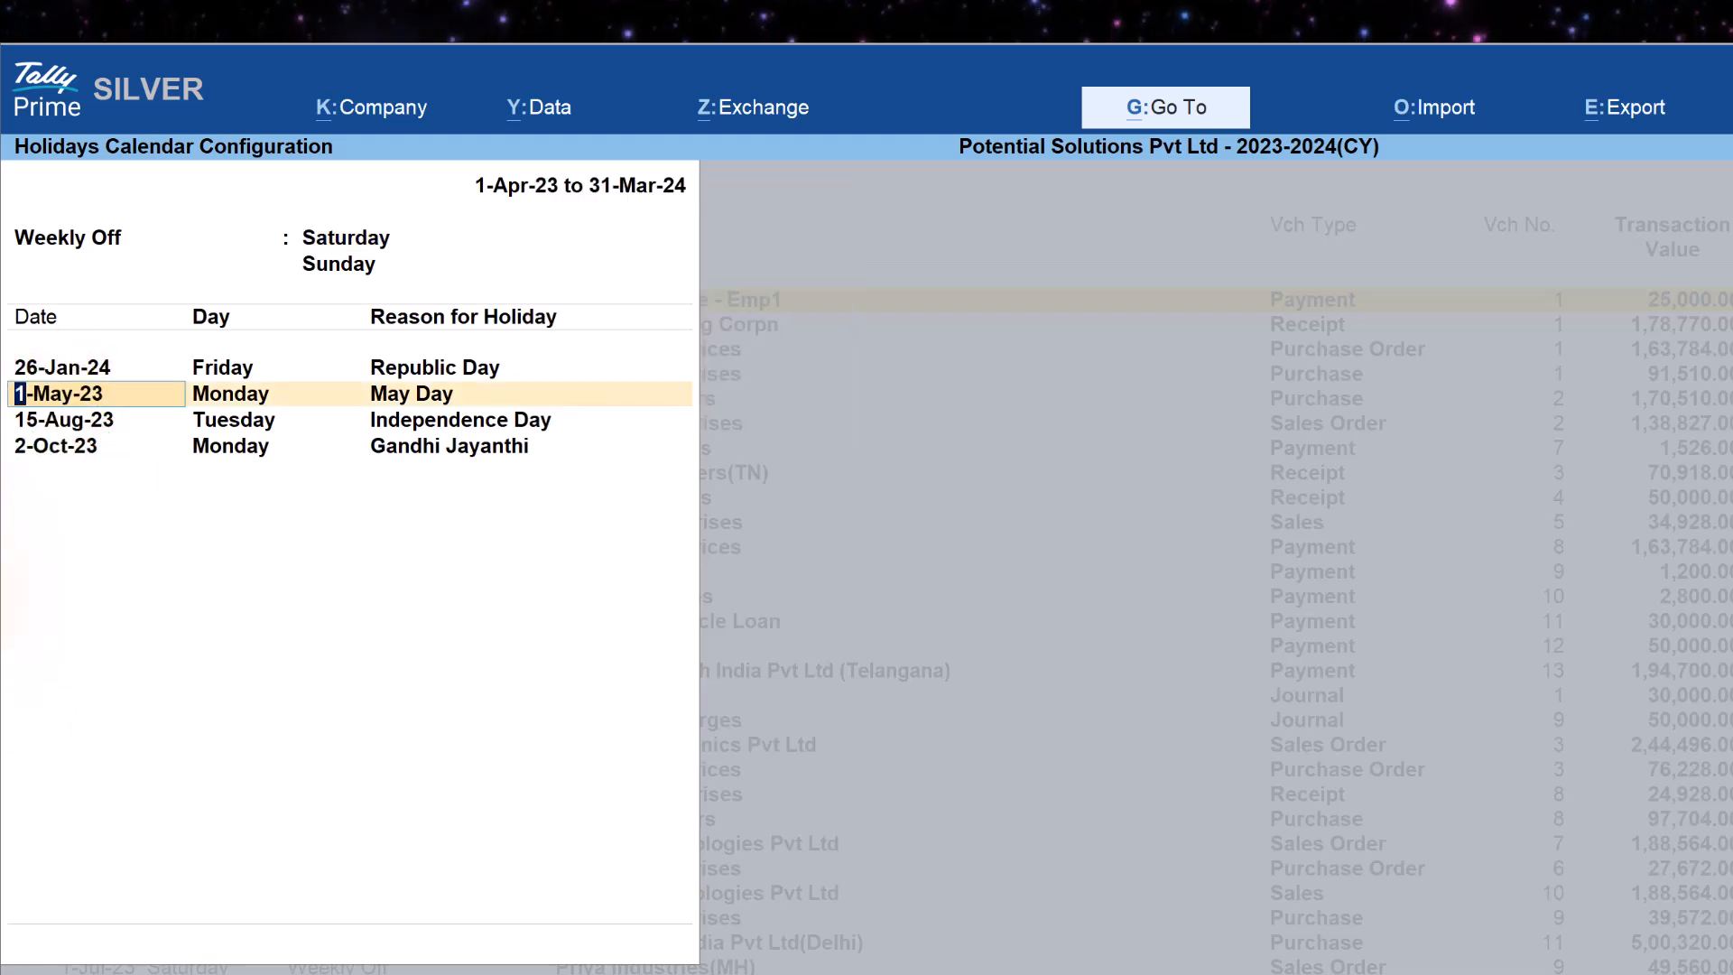
key("BackSpace")
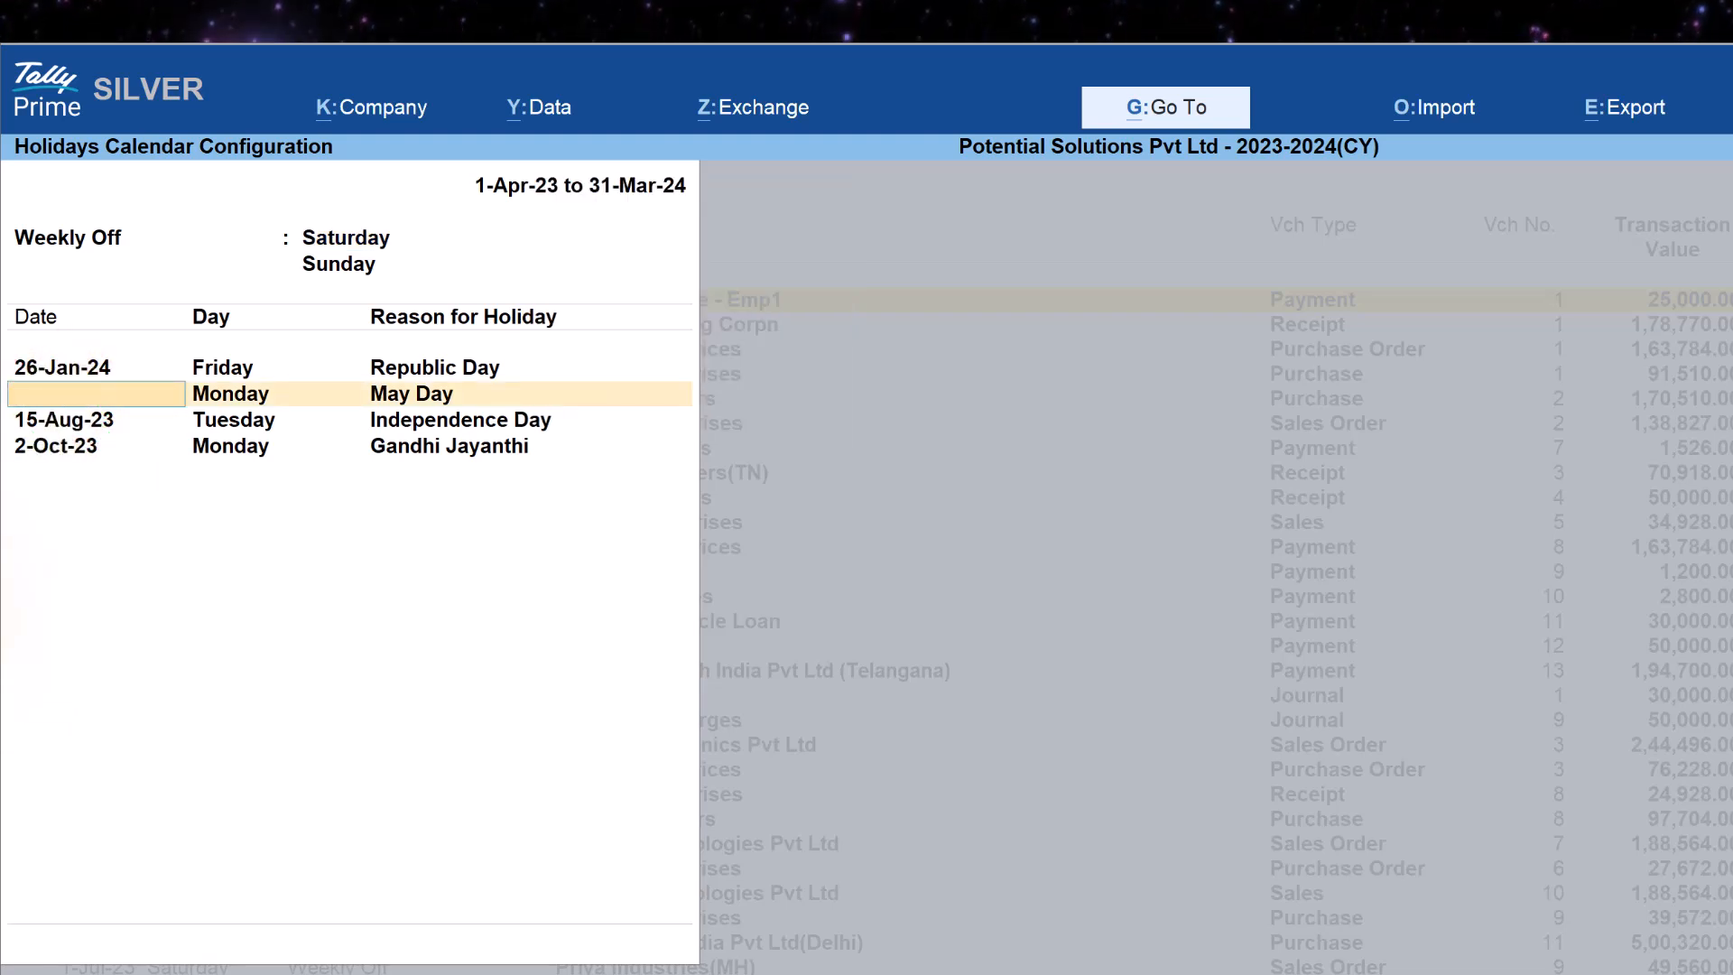
key("Return")
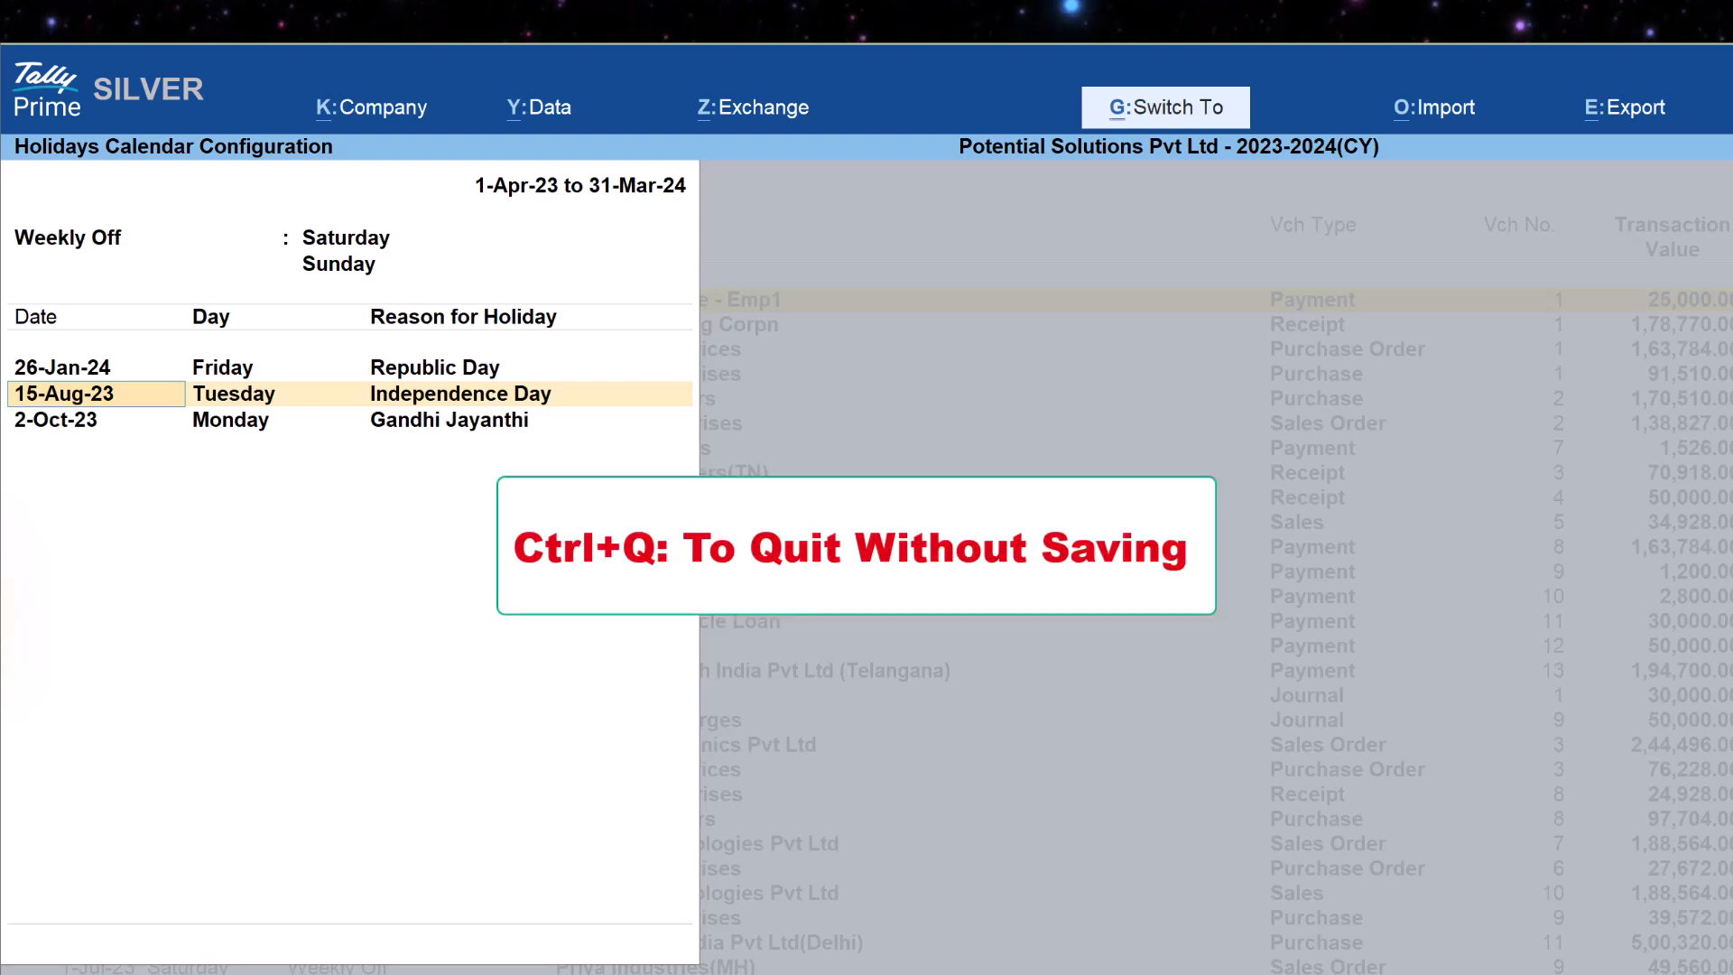
key("ctrl+q")
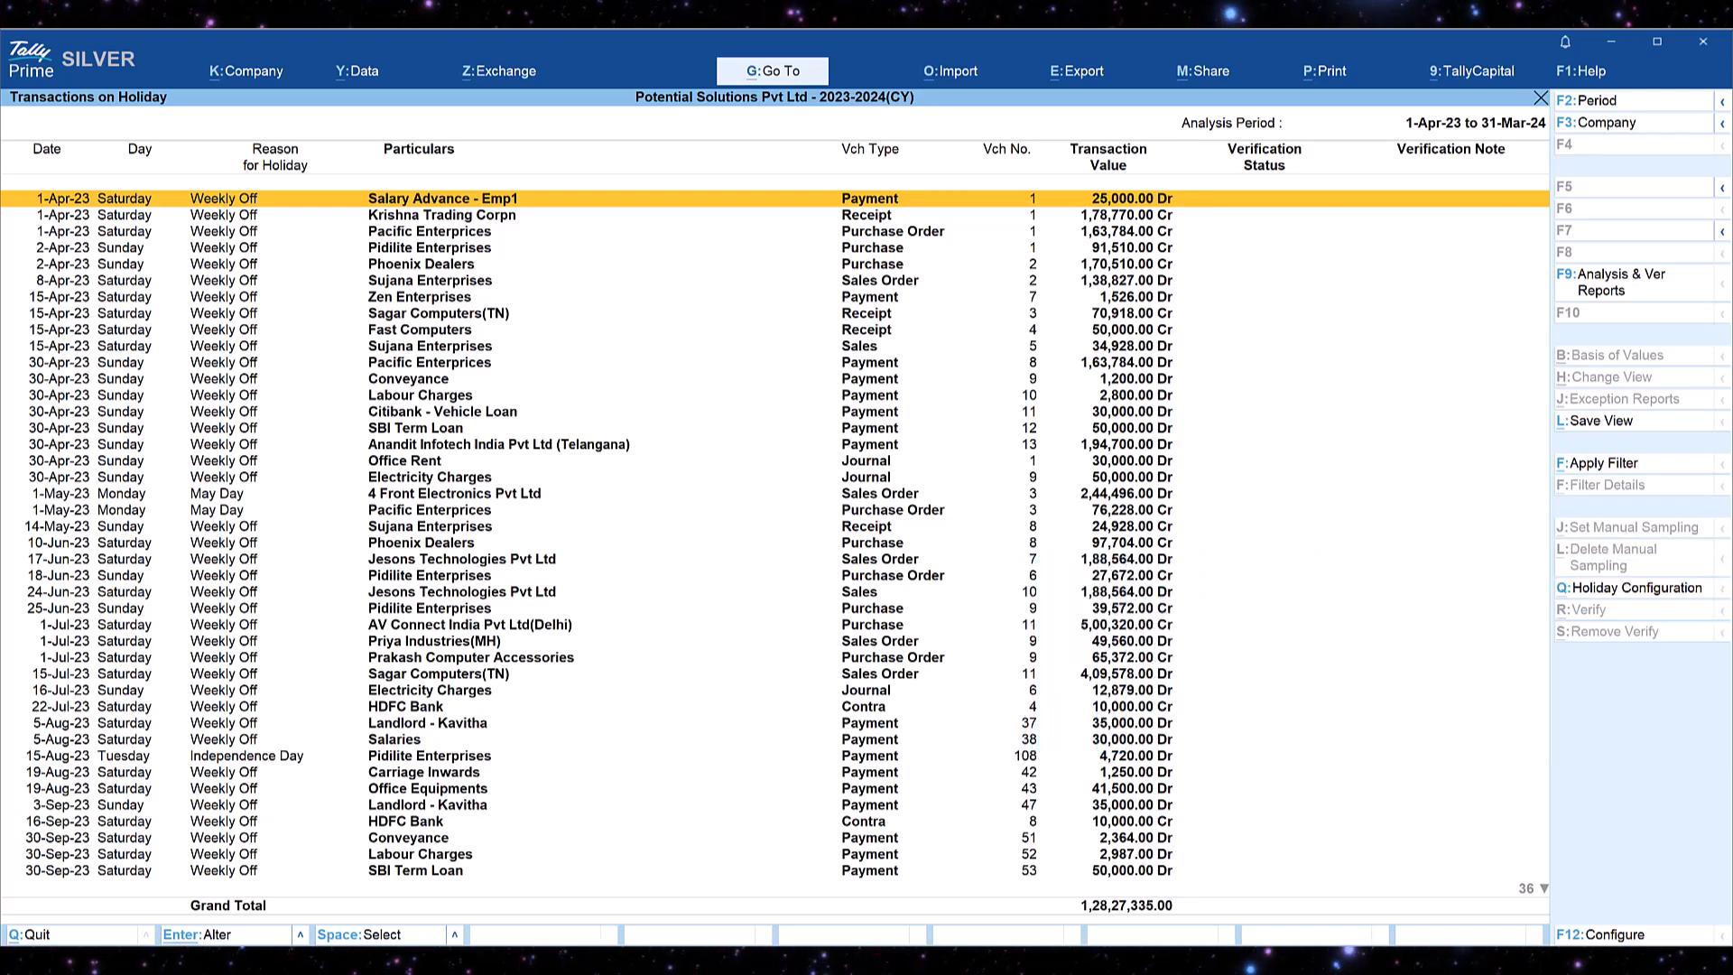
- Open the holiday report's configuration and set Show Narrations to Yes
key("F12")
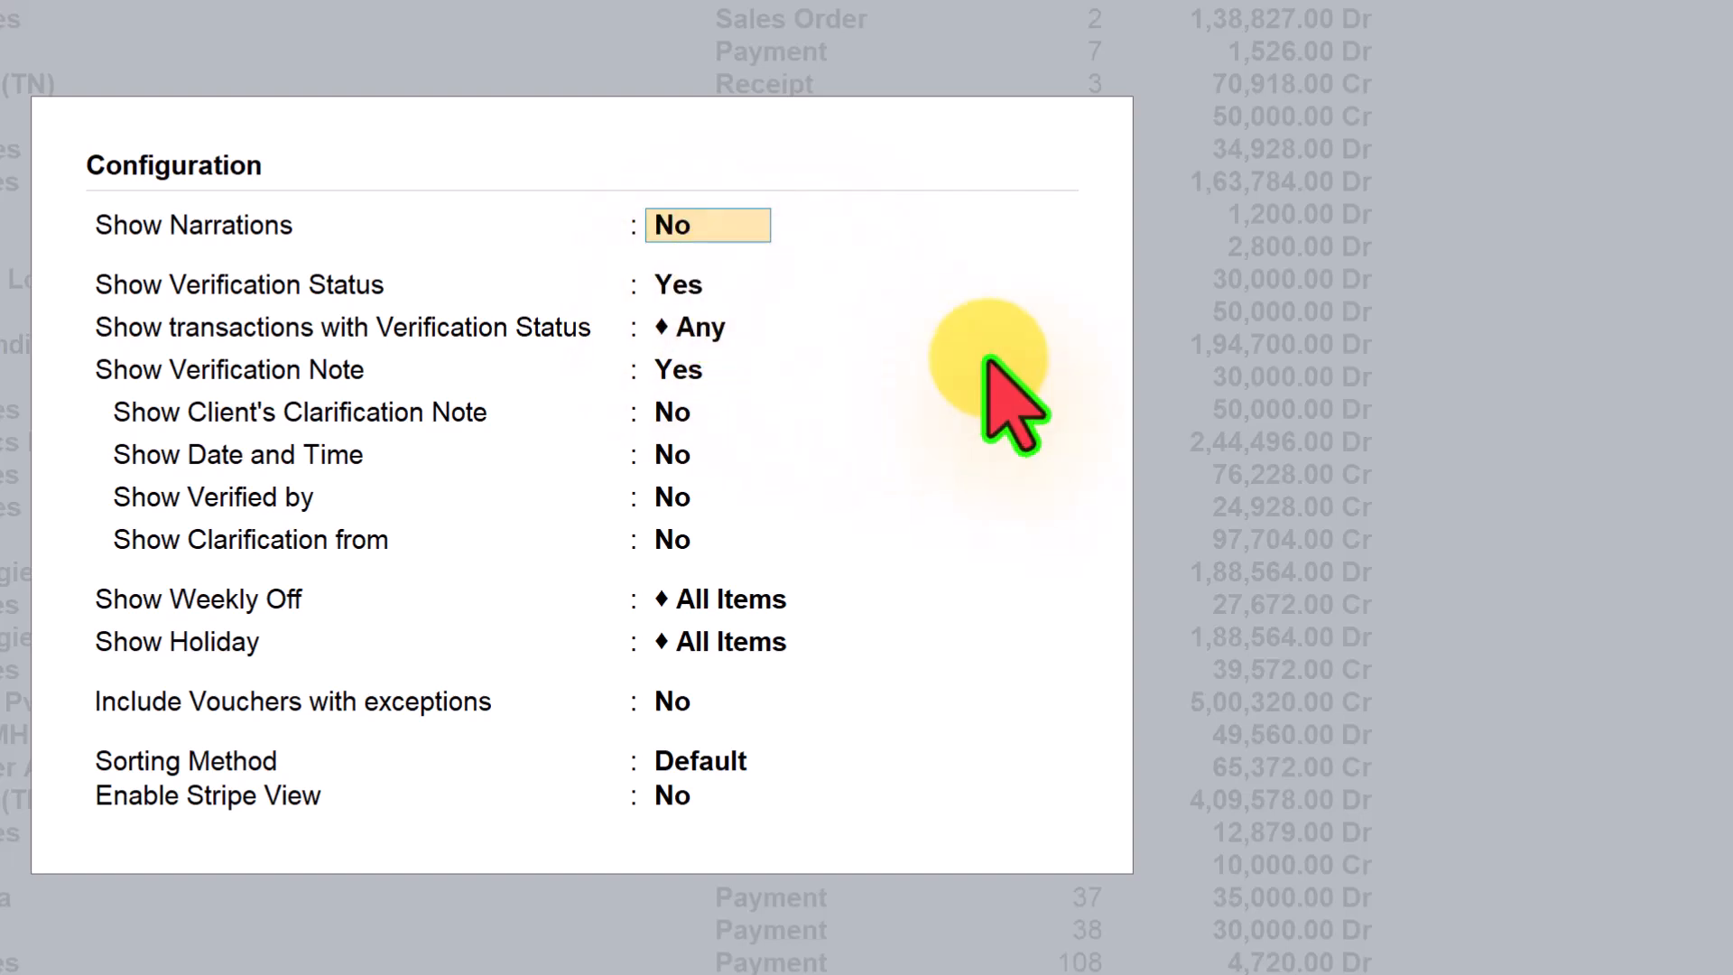
type("y")
key("Return")
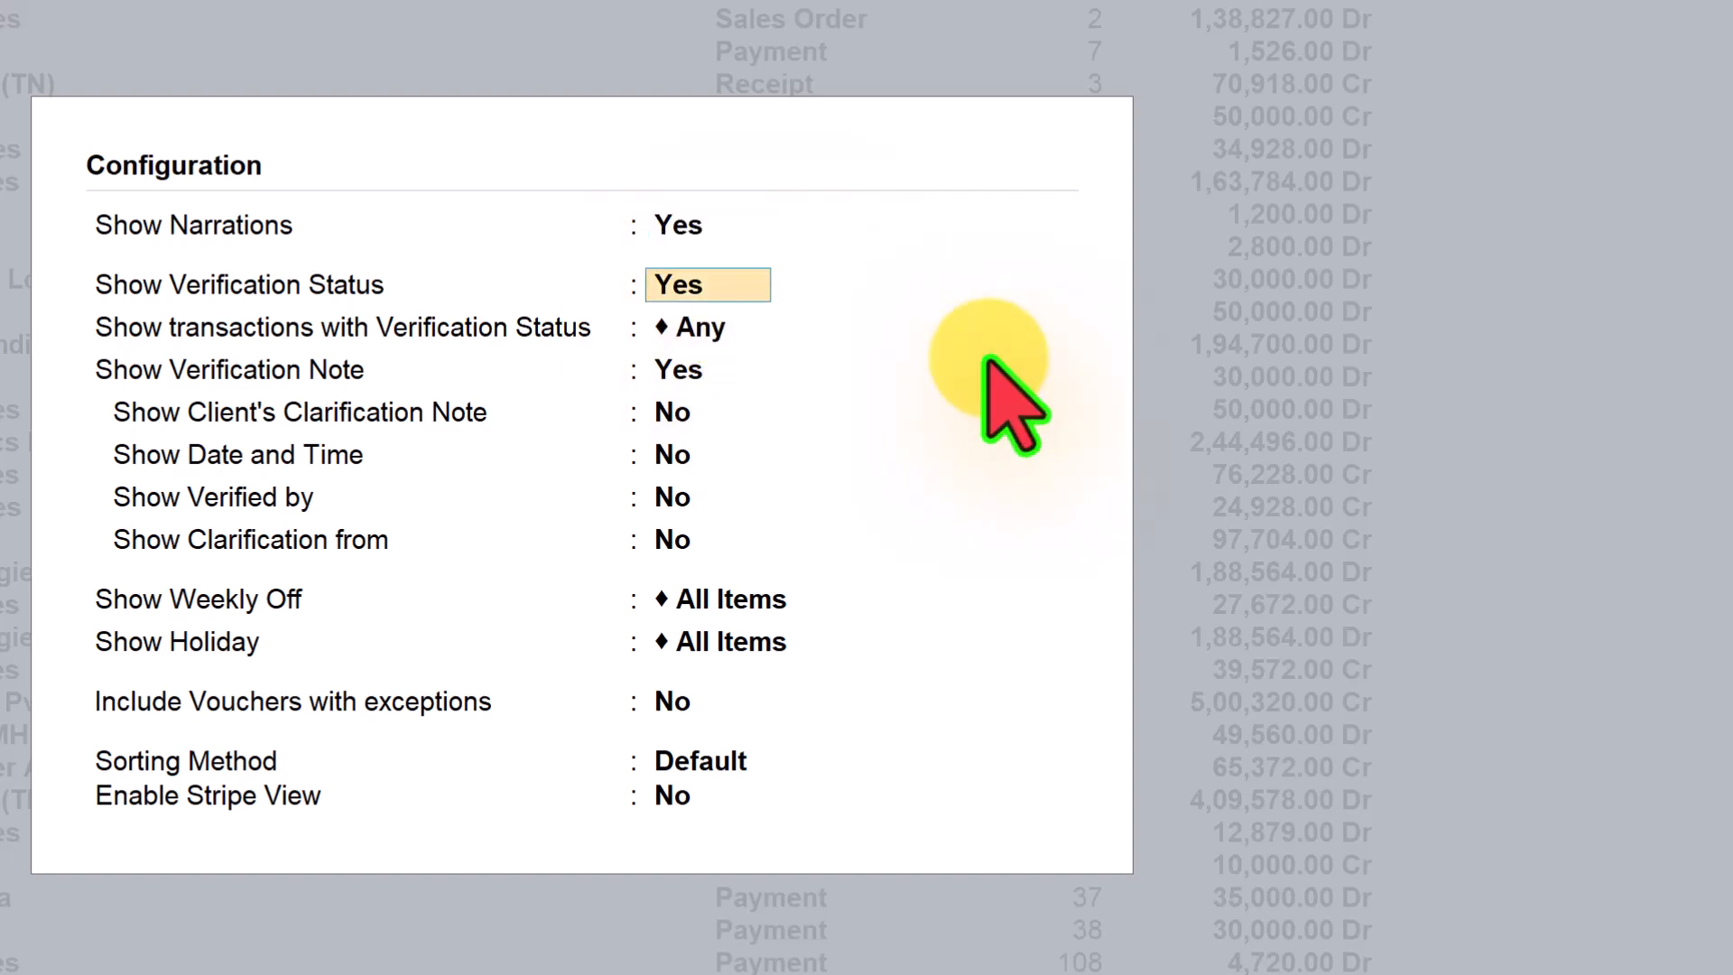
- Set Show Weekly Off to Not Applicable and Show Holiday to 26-Jan-24, and apply the report configuration
left_click(256, 600)
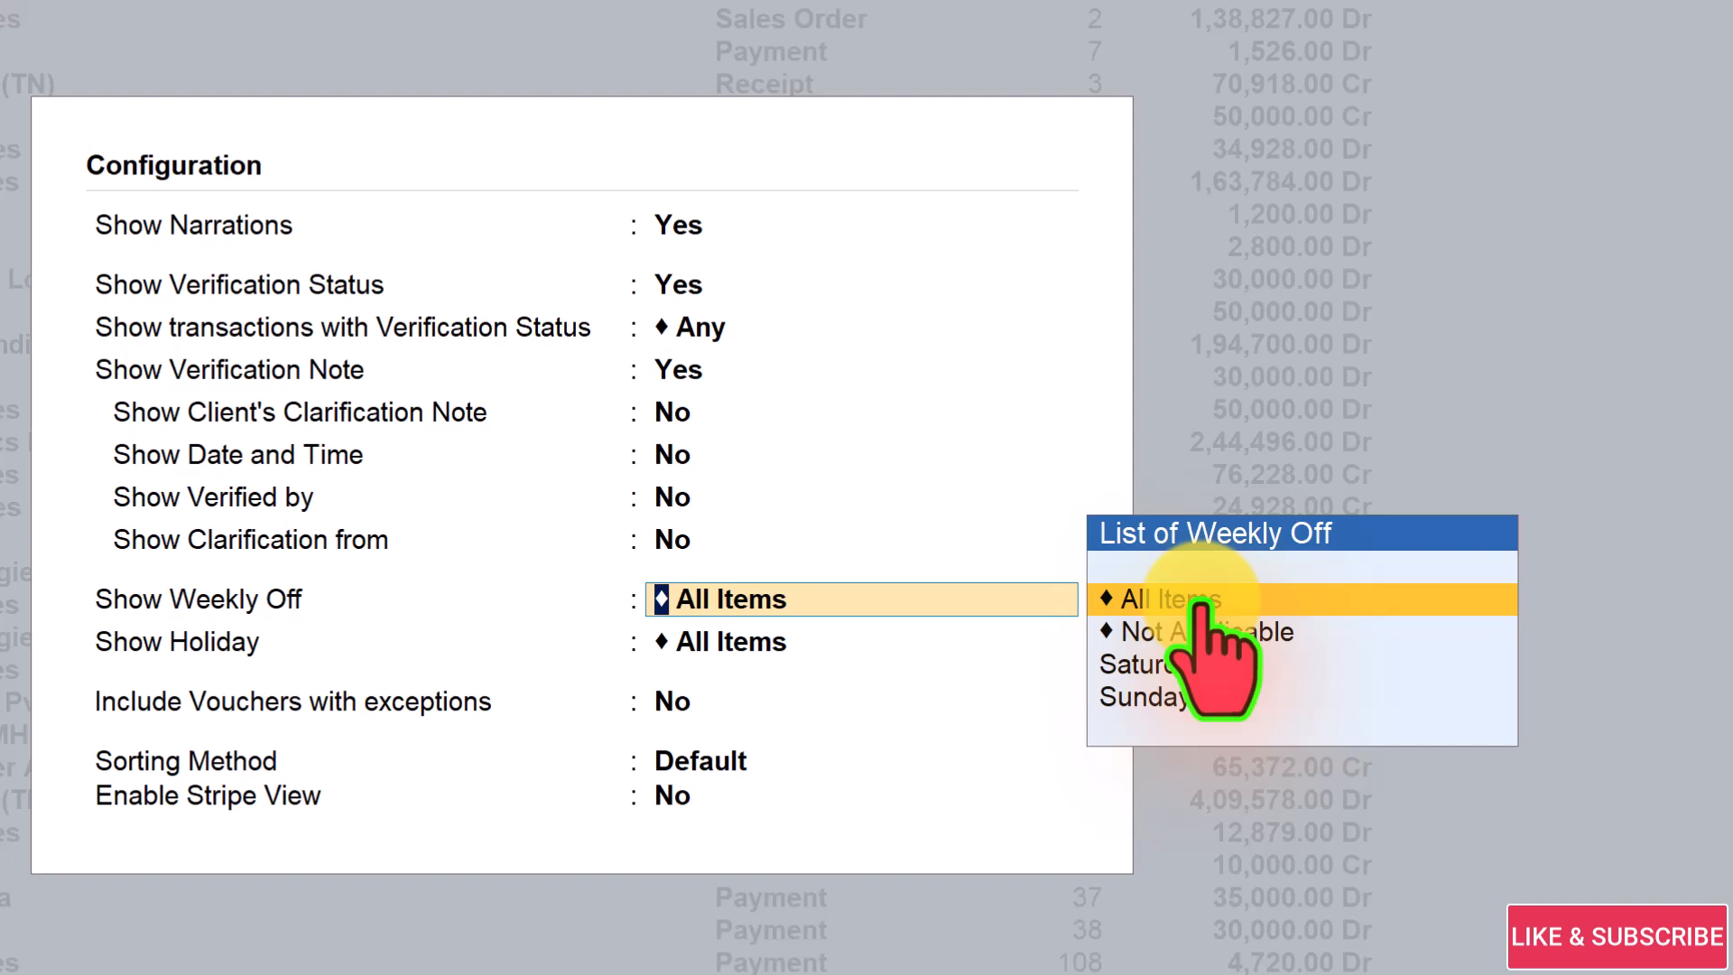
key("Down")
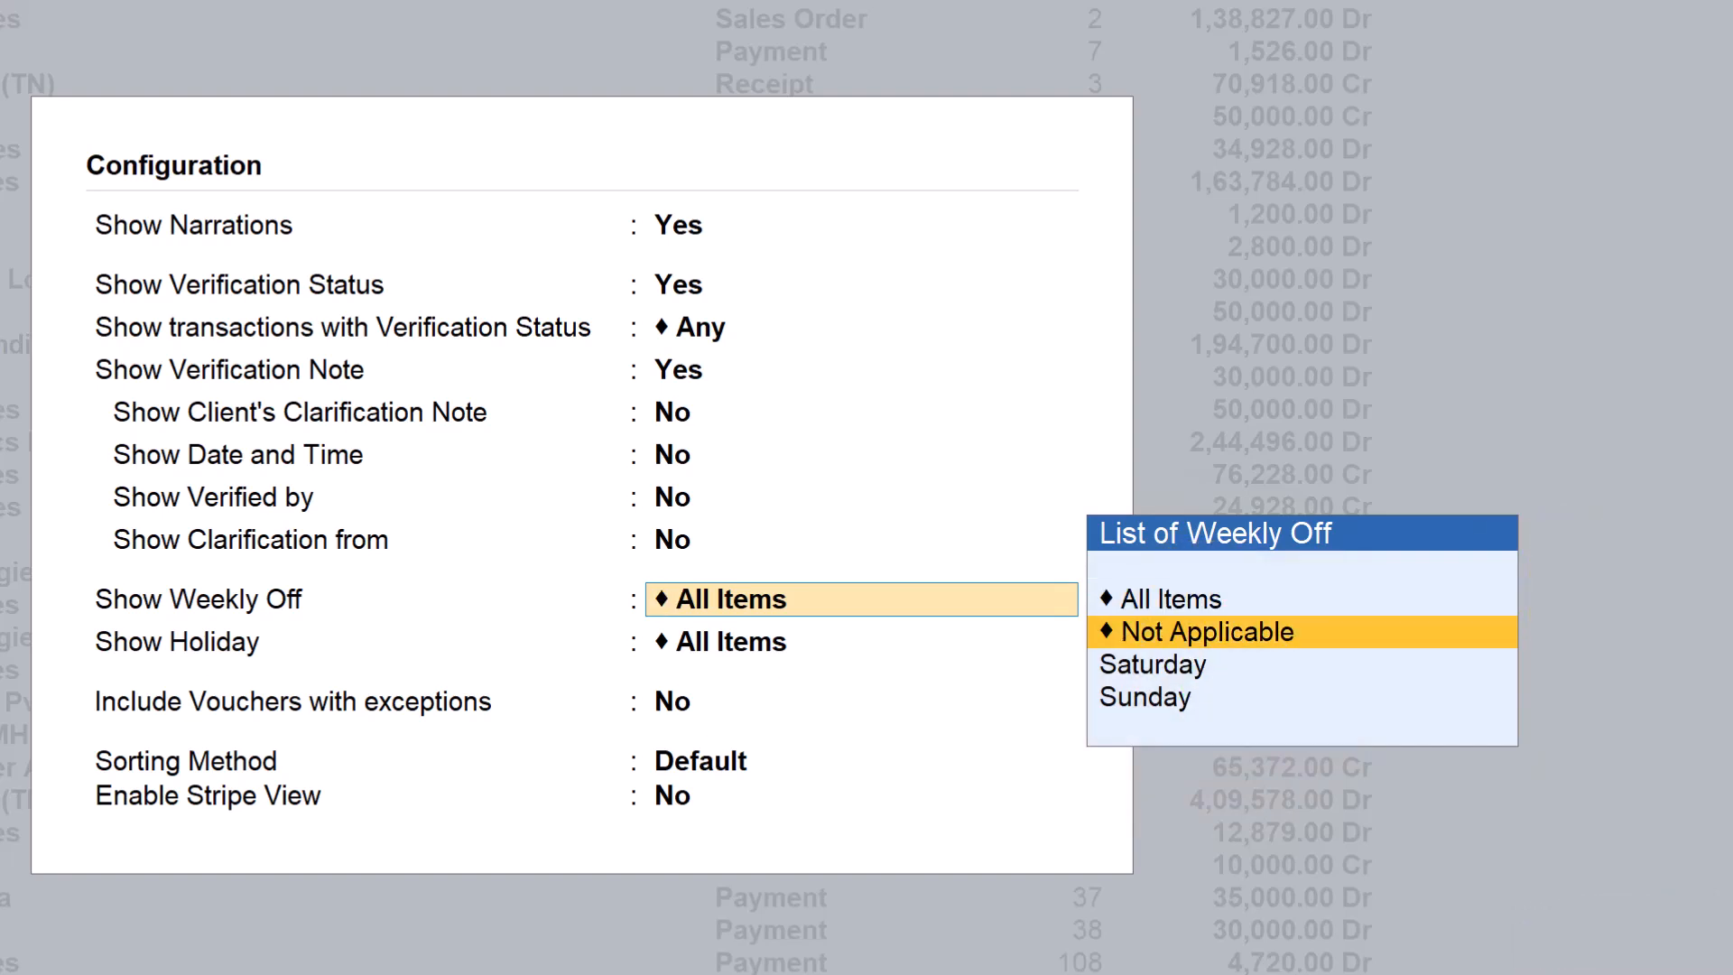
key("Return")
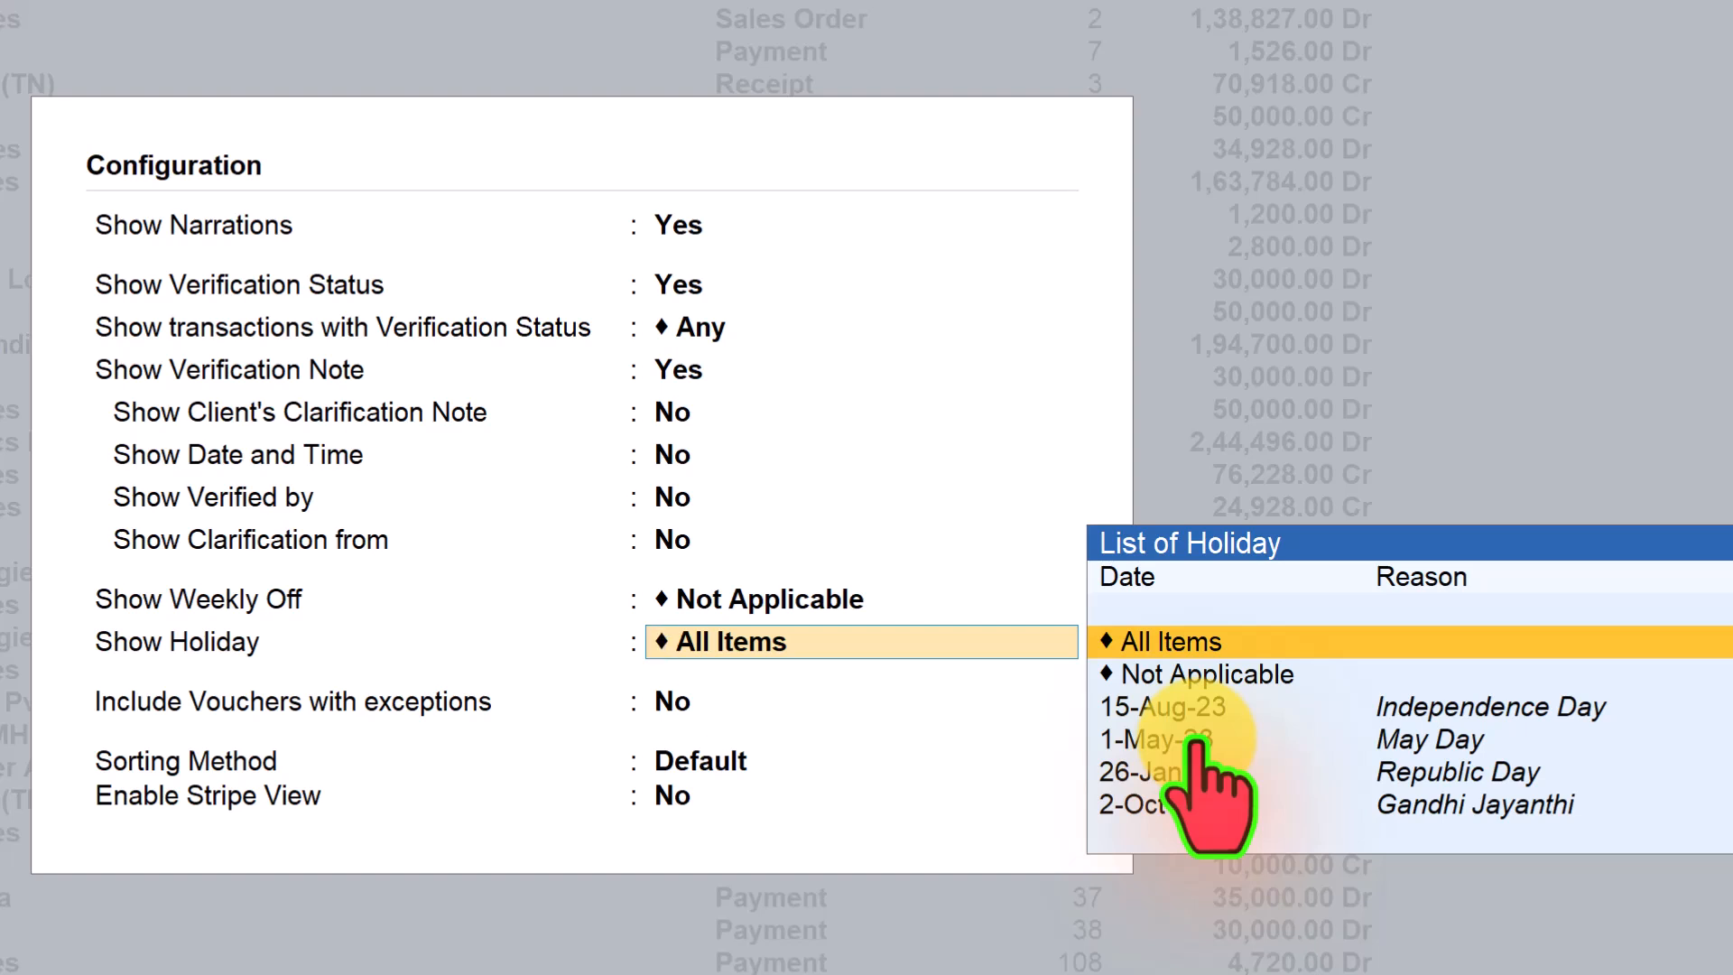
key("Down")
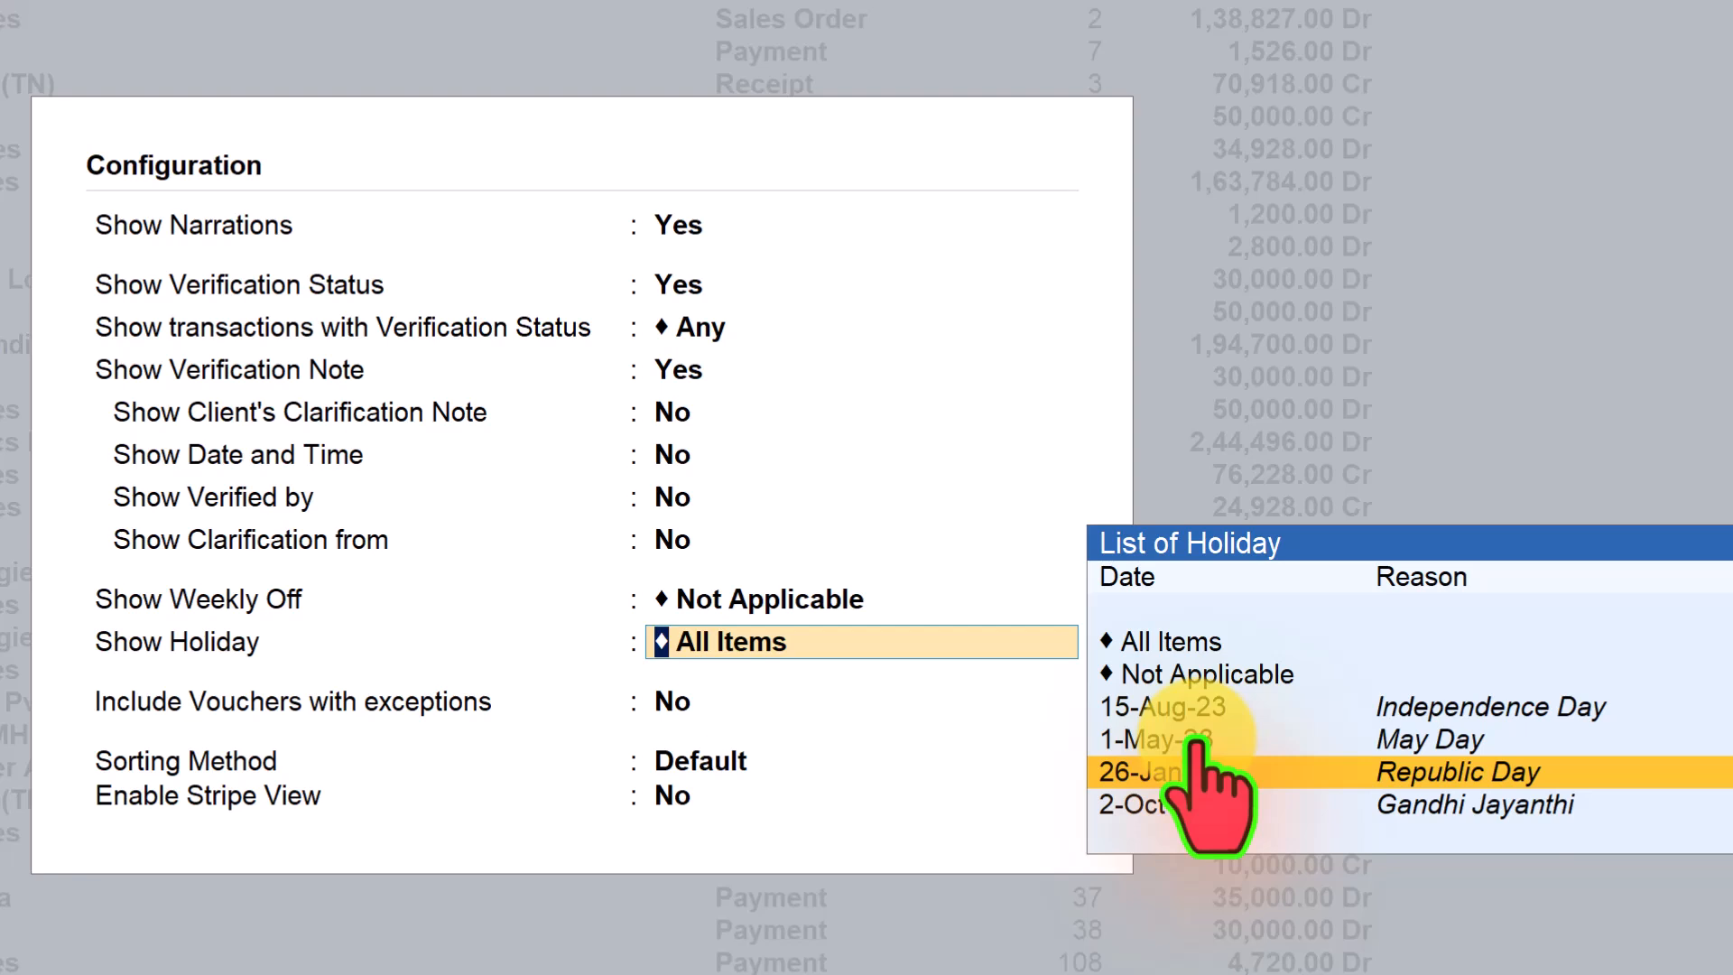
left_click(1193, 760)
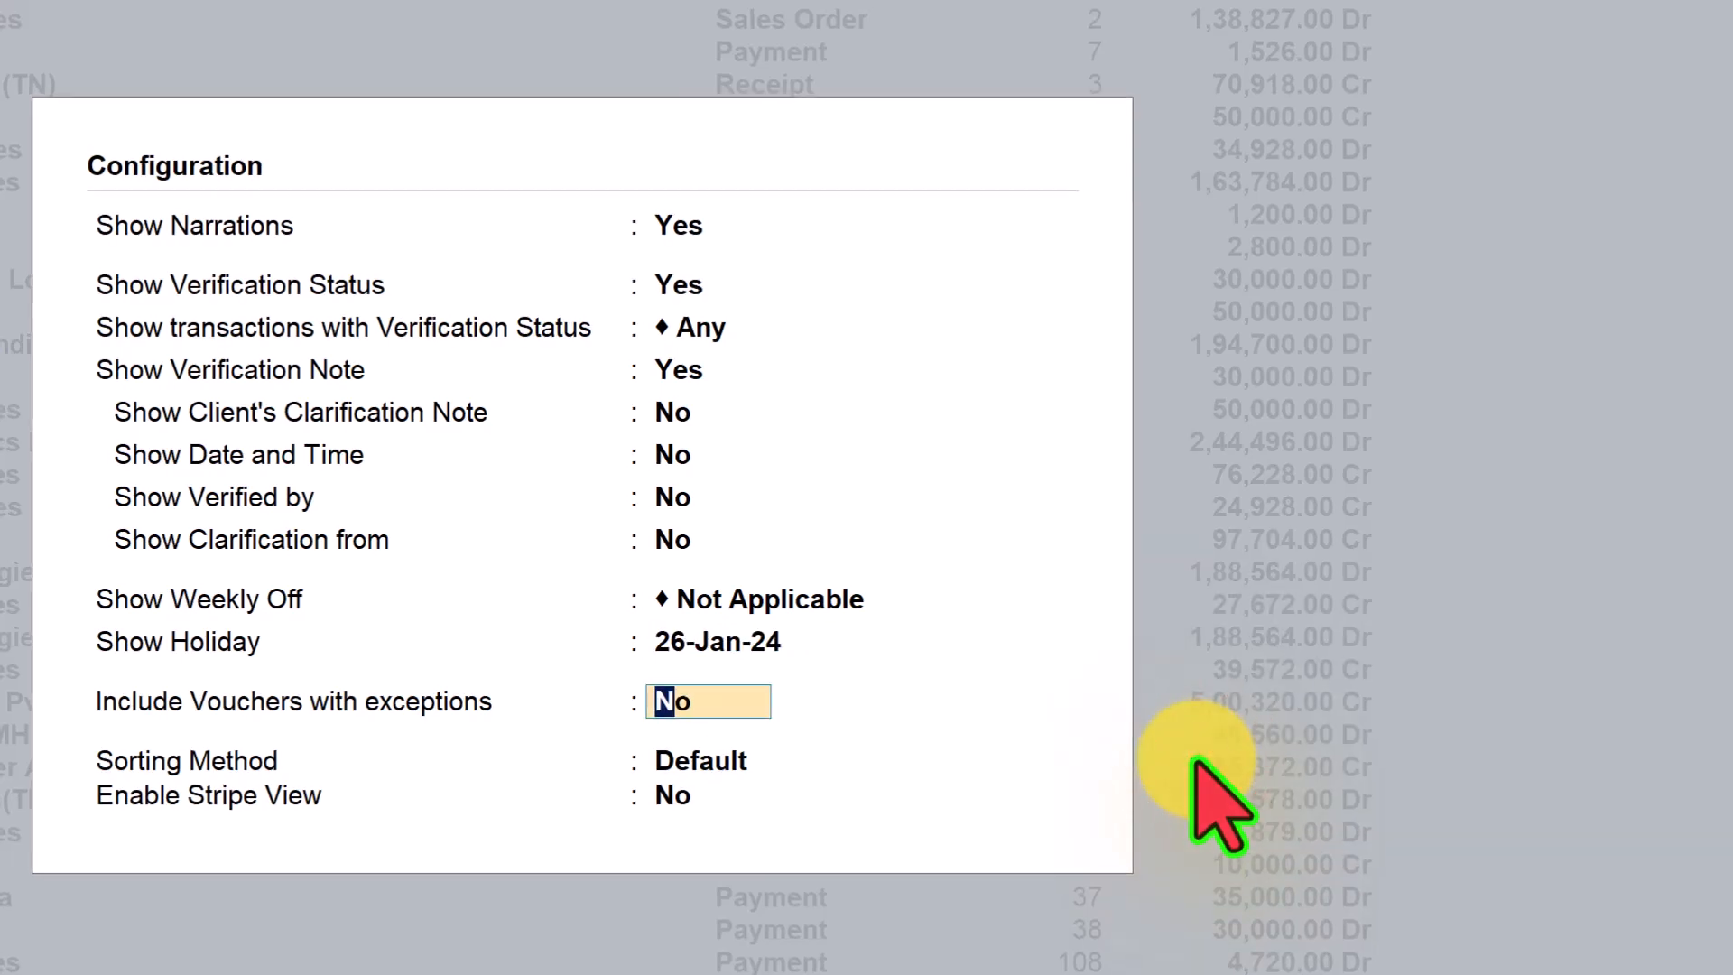
key("ctrl+a")
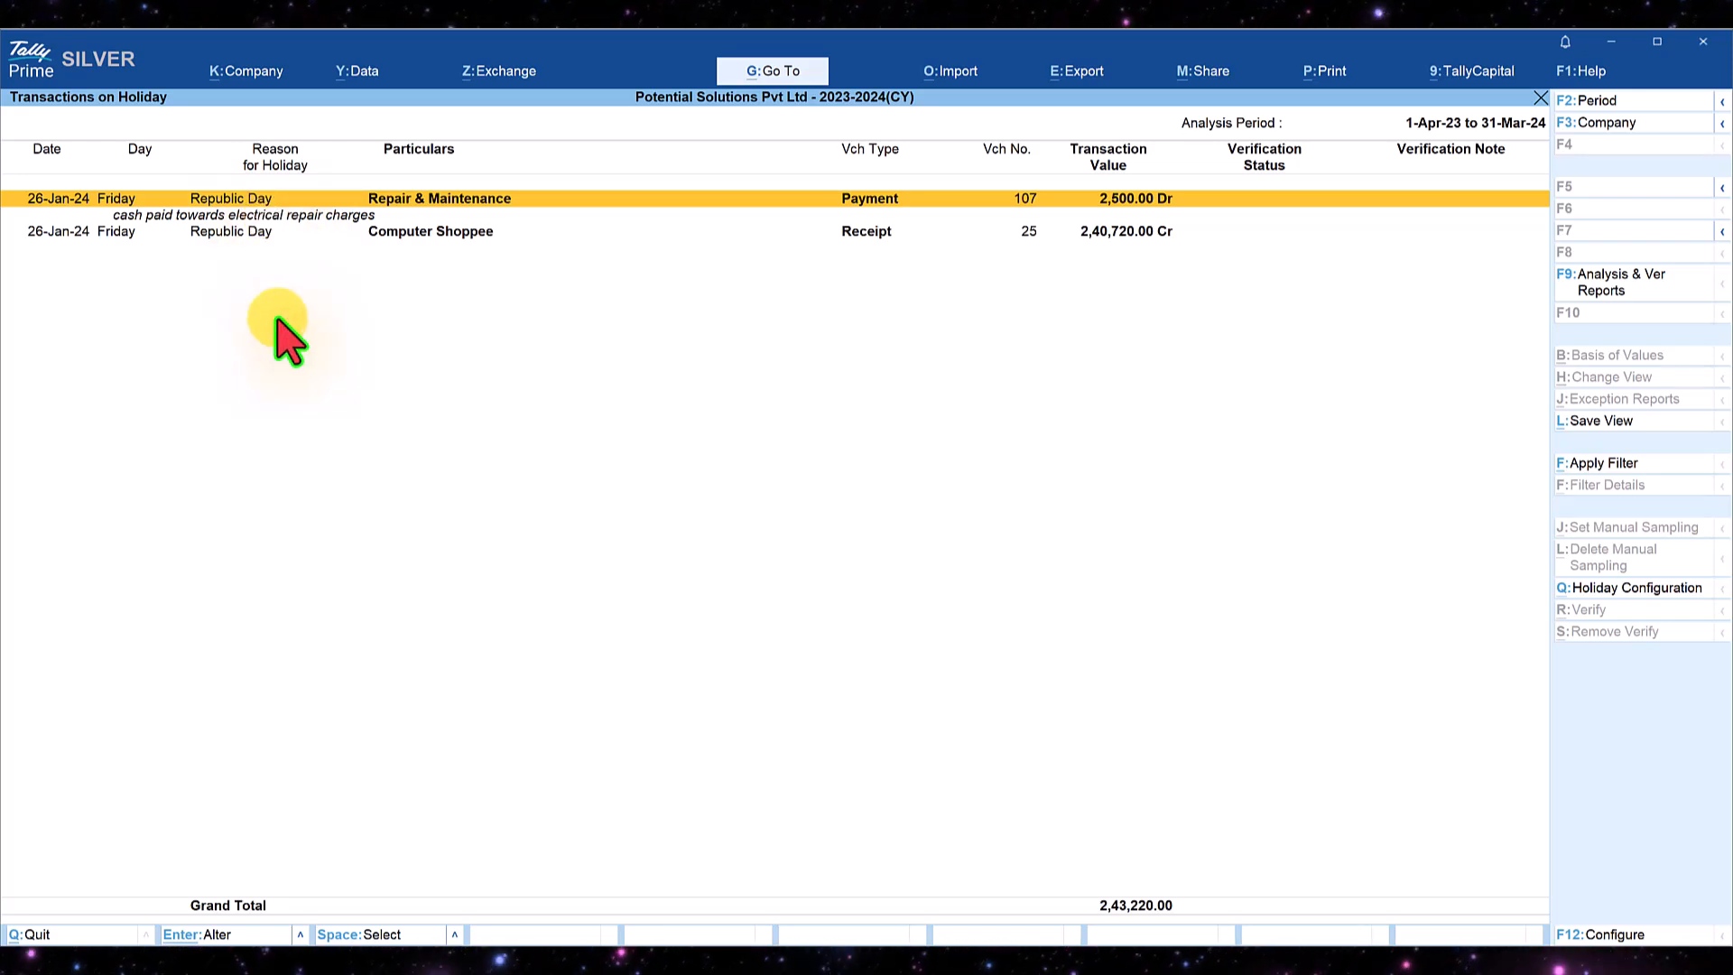
- Show the report in detailed format and open the Computer Shoppee receipt voucher for alteration
key("alt")
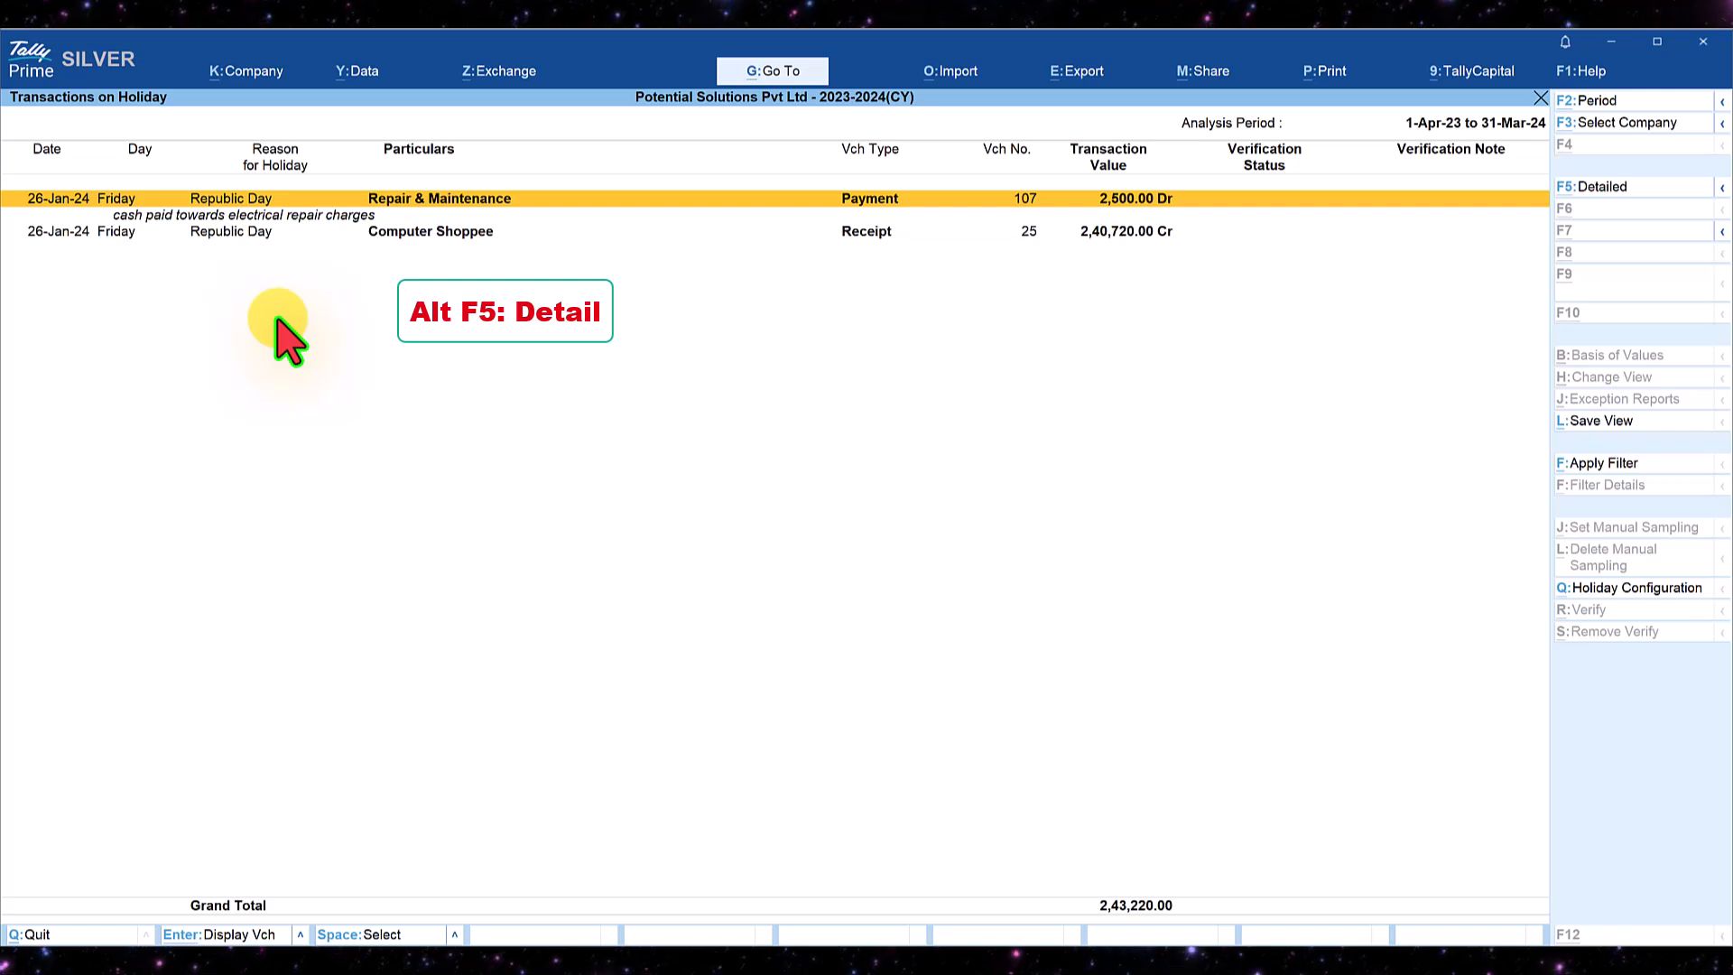
key("alt+F5")
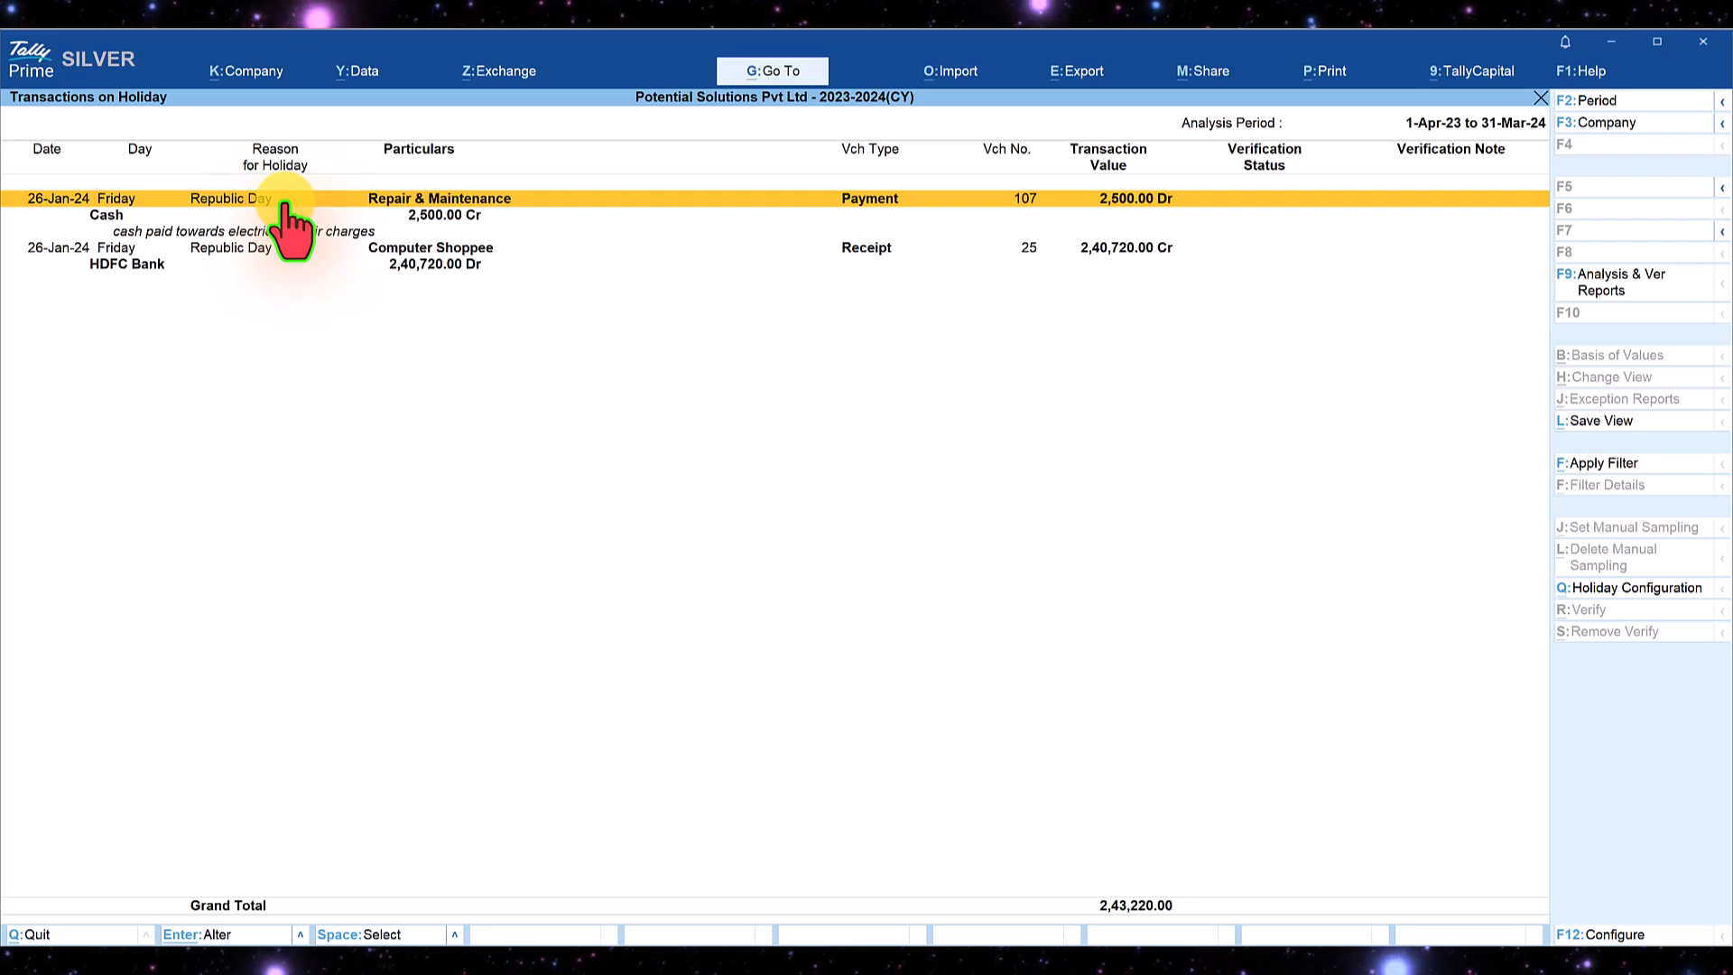
key("ctrl+Return")
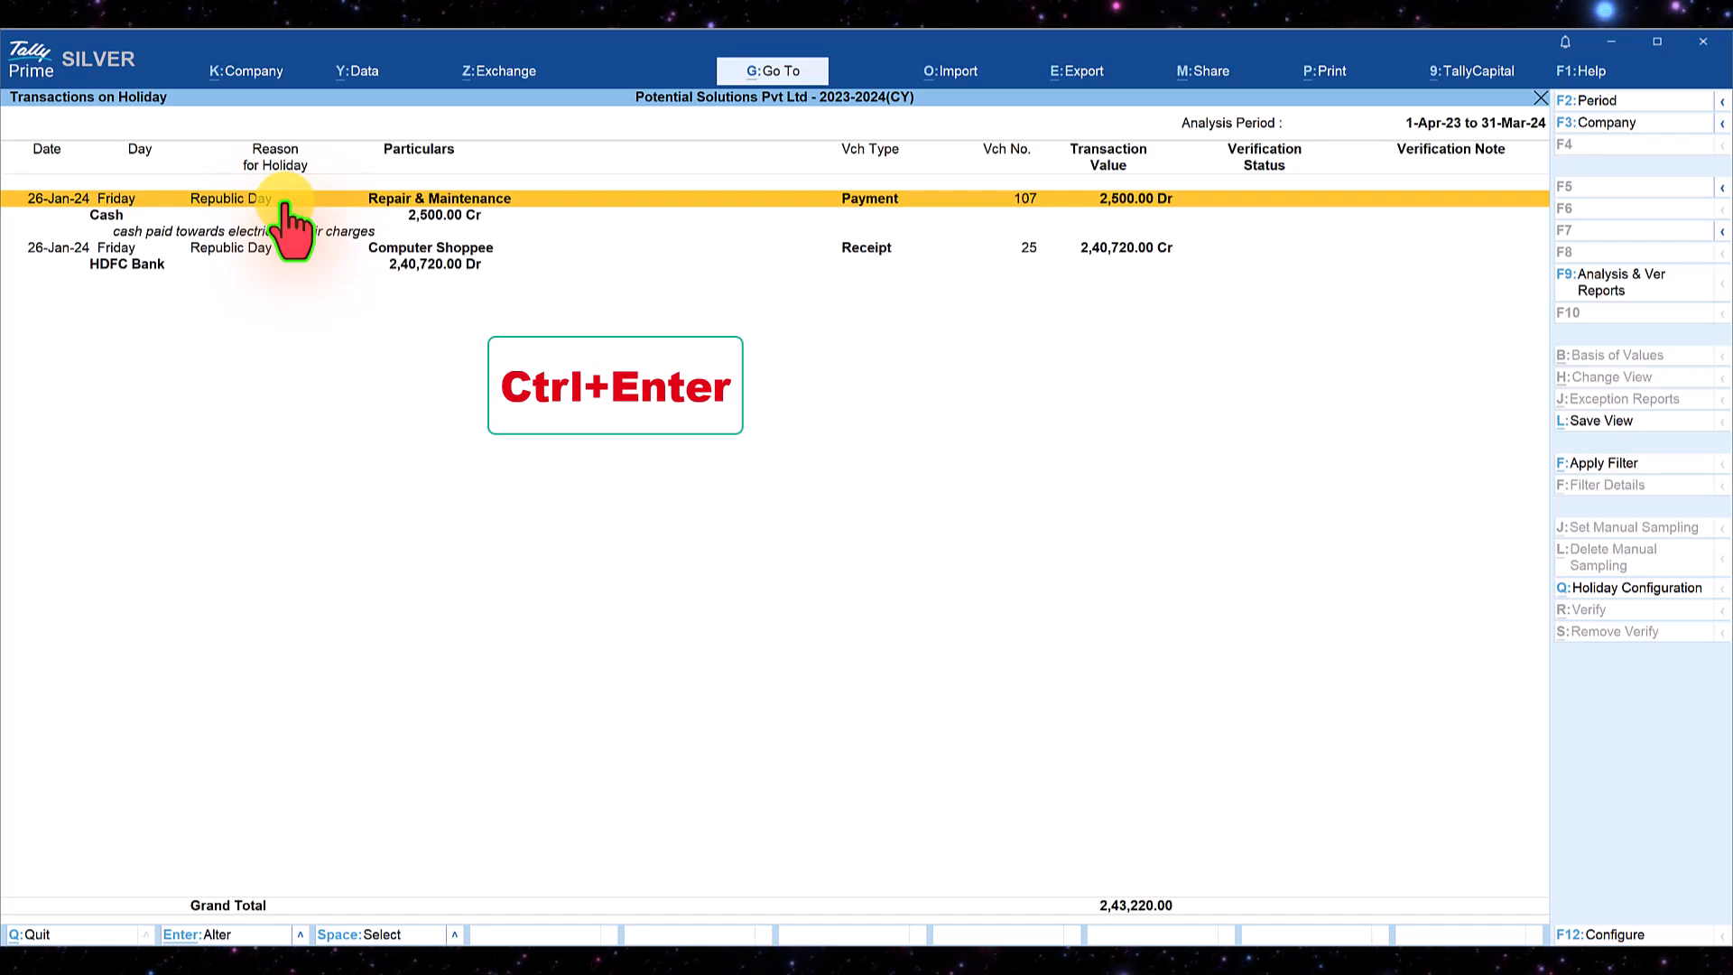
key("Down")
key("Return")
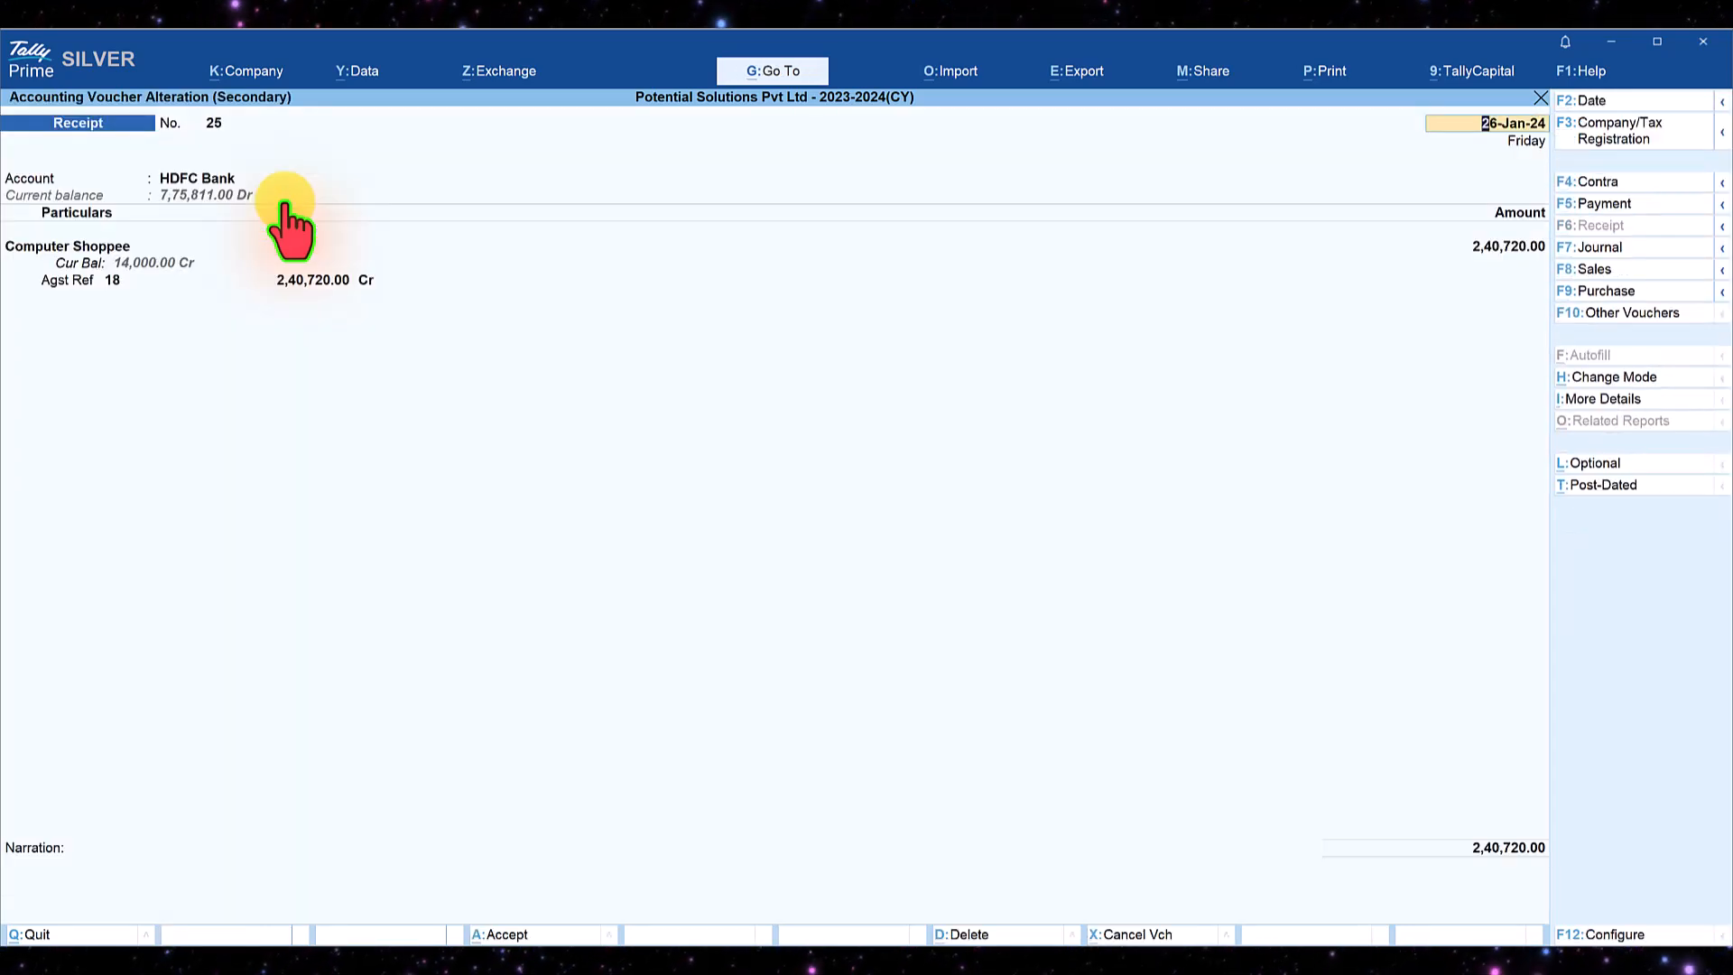